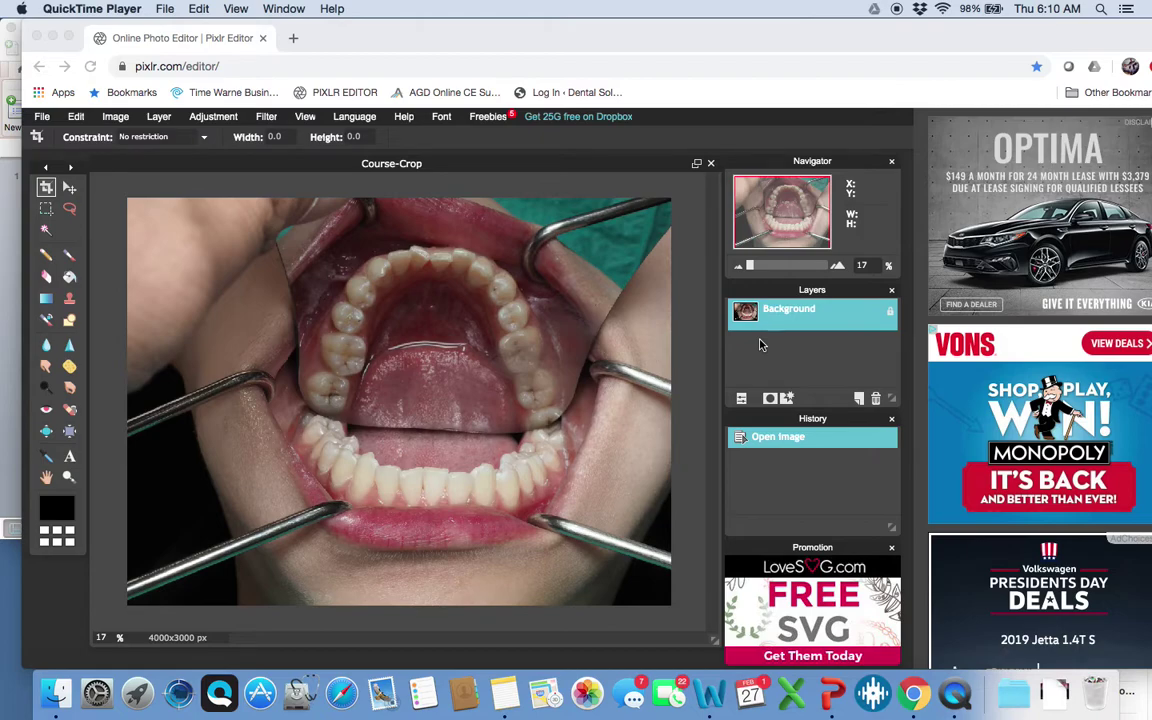
# Open a new browser tab and go to google.com
pyautogui.click(295, 43)
pyautogui.click(295, 43)
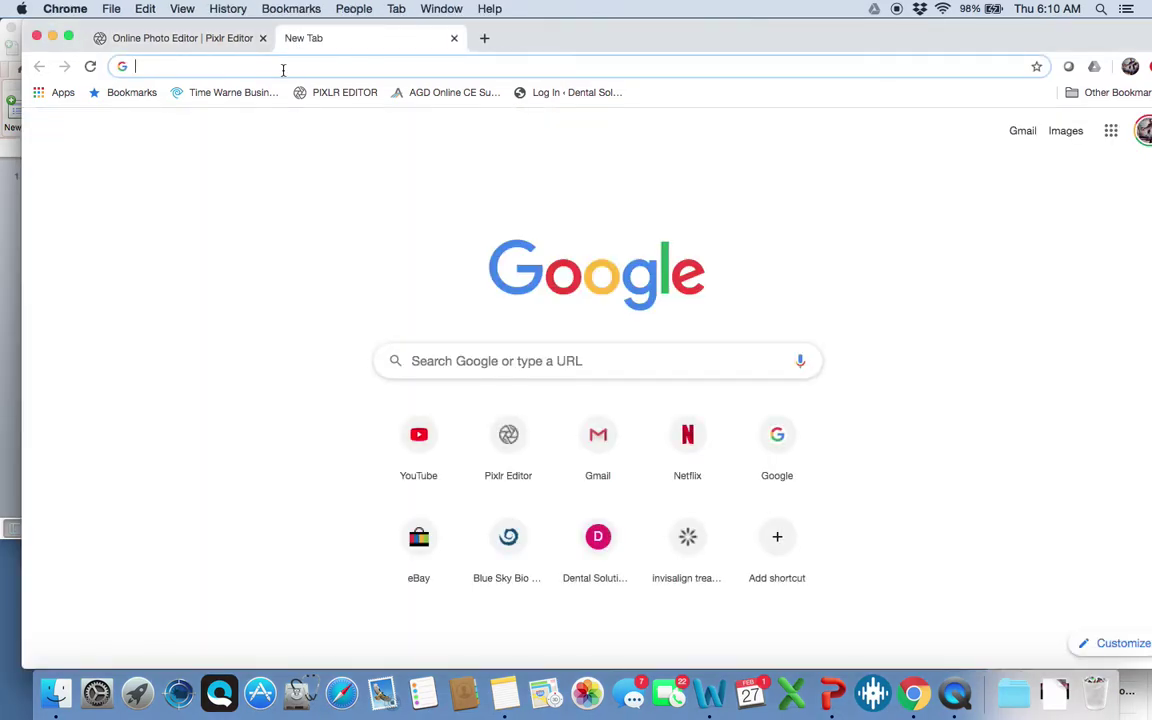
pyautogui.write('www.pixlr')
pyautogui.press('BackSpace')
pyautogui.press('BackSpace')
pyautogui.press('BackSpace')
pyautogui.press('BackSpace')
pyautogui.press('BackSpace')
pyautogui.write('google.com')
pyautogui.press('Return')
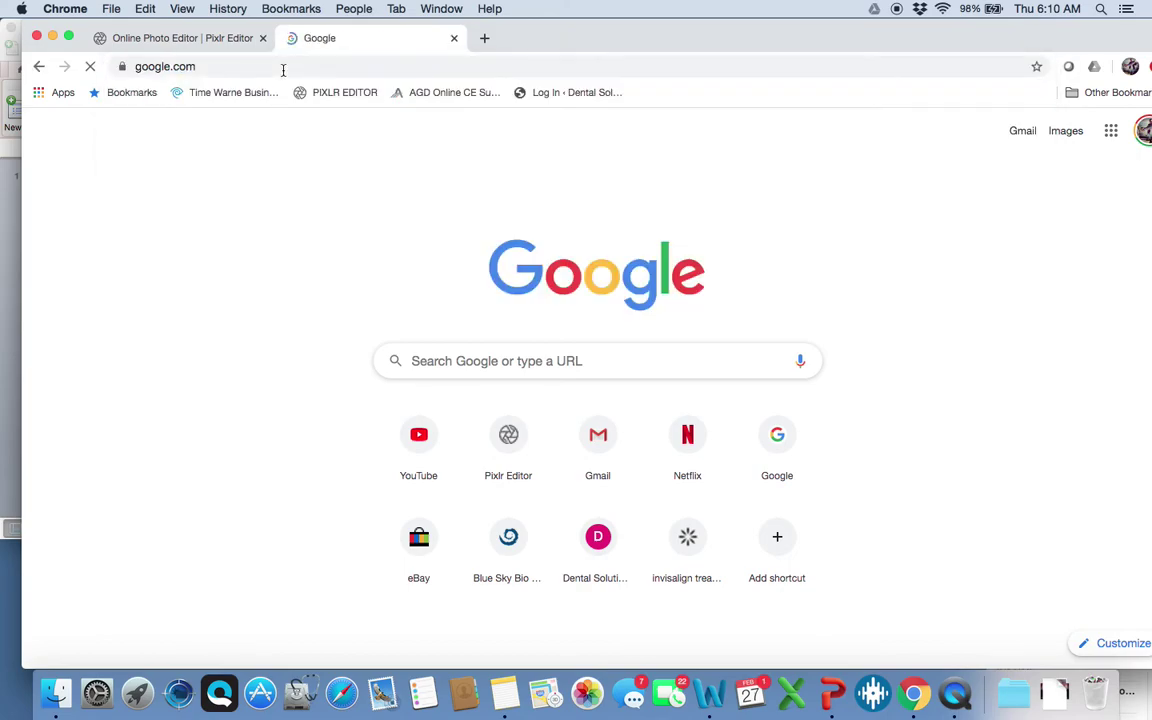
# Search Google for "pixlr editor" and open the Online Photo Editor | Pixlr Editor result
pyautogui.click(414, 342)
pyautogui.write('pixl')
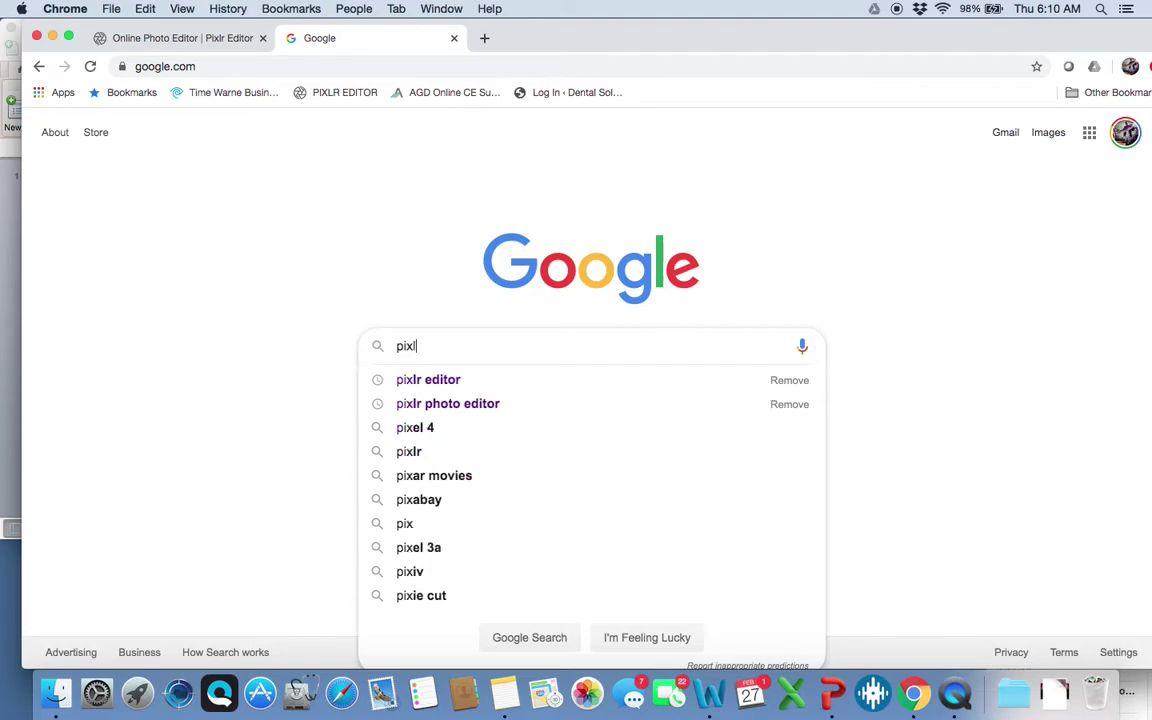
pyautogui.write('r')
pyautogui.press('Down')
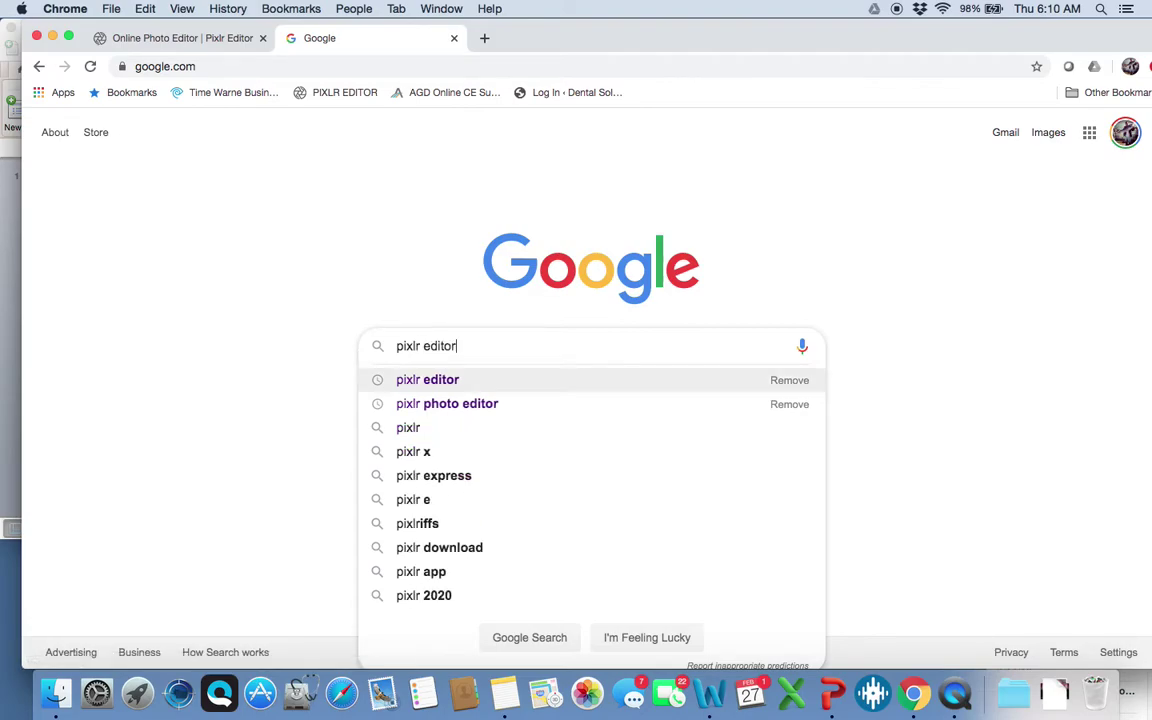
pyautogui.press('Return')
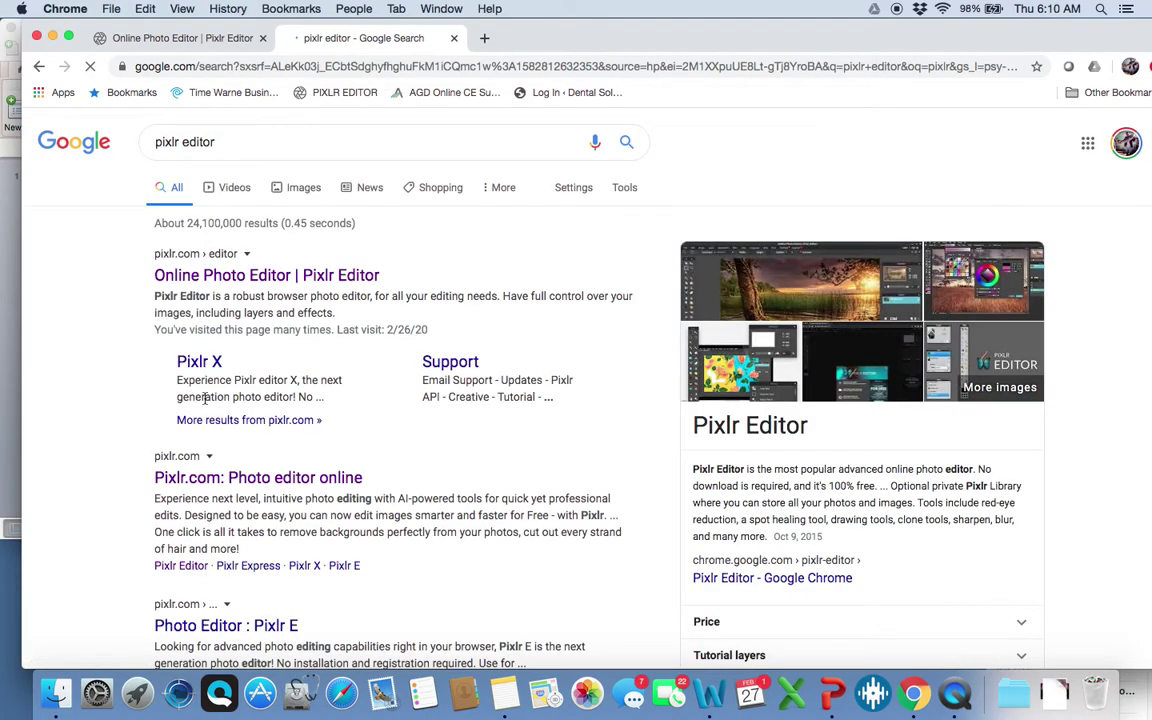
pyautogui.click(225, 288)
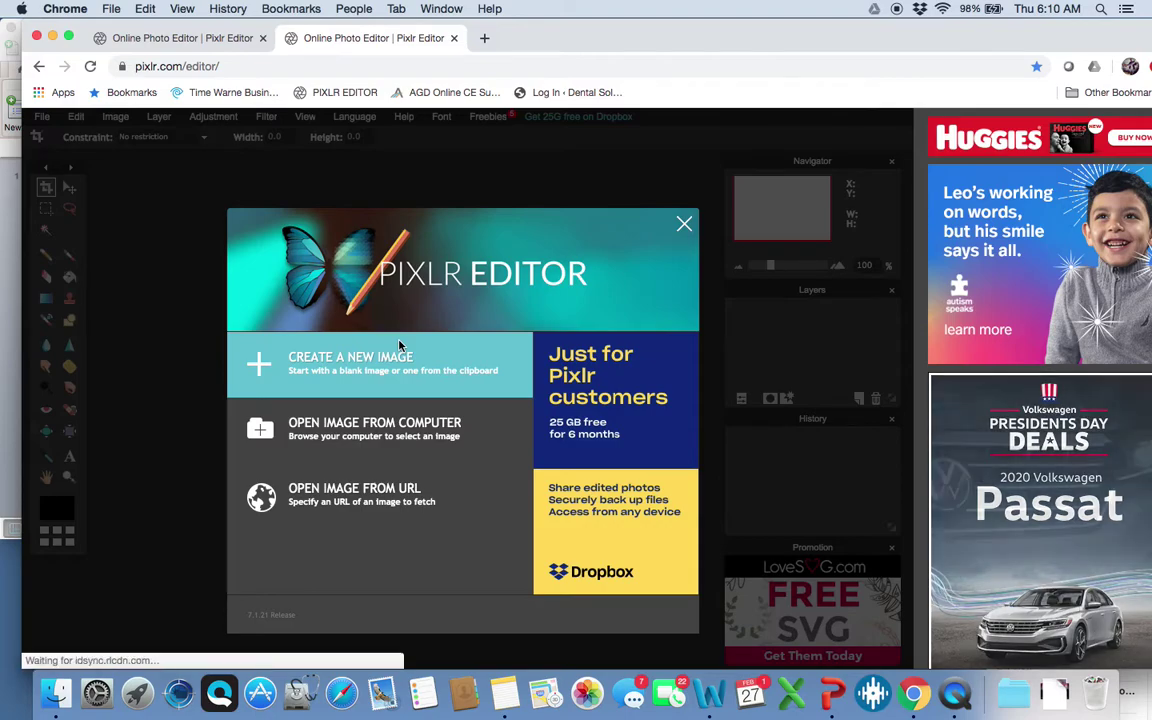
# Open the image Course-Crop.JPG from the computer in the editor
pyautogui.click(379, 421)
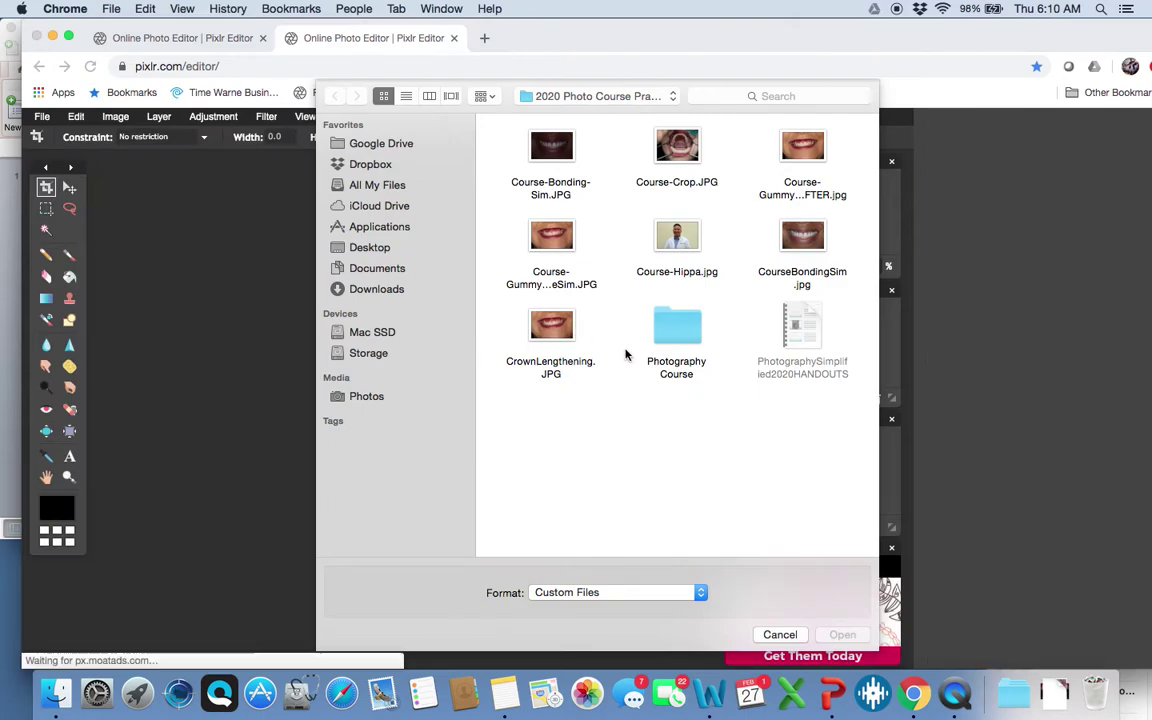
pyautogui.click(677, 150)
pyautogui.click(846, 634)
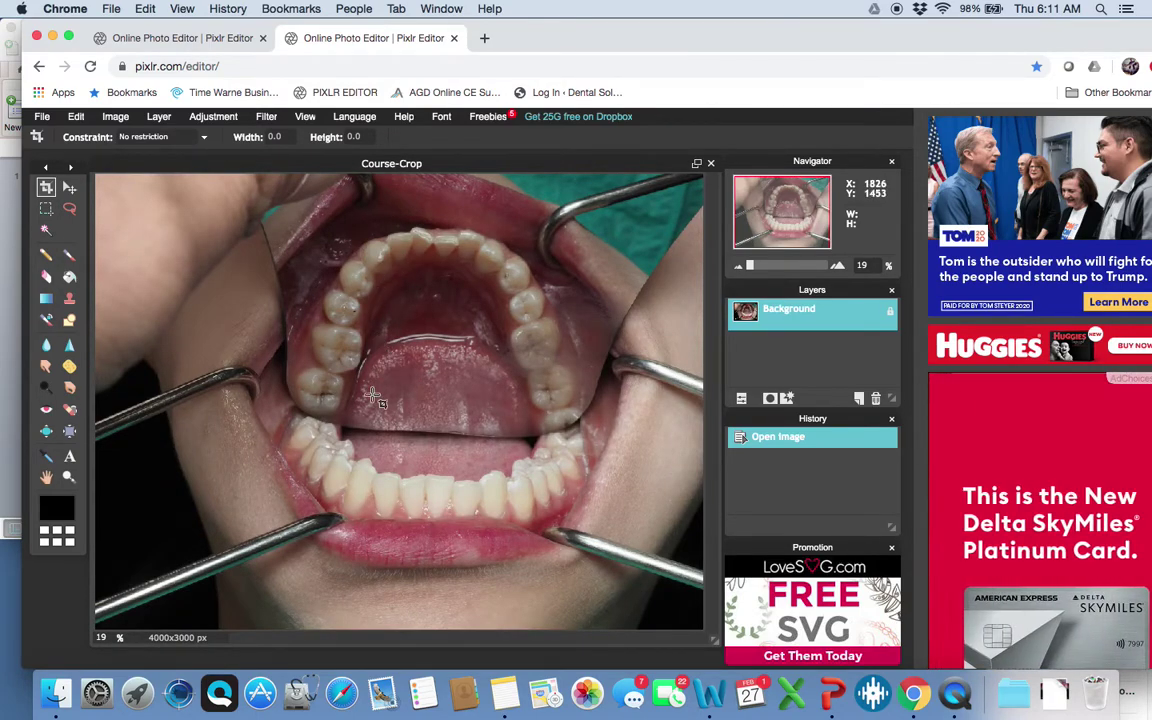
# Examine the intraoral photo both as a whole and close up to judge its framing
pyautogui.scroll(-3, 372, 407)
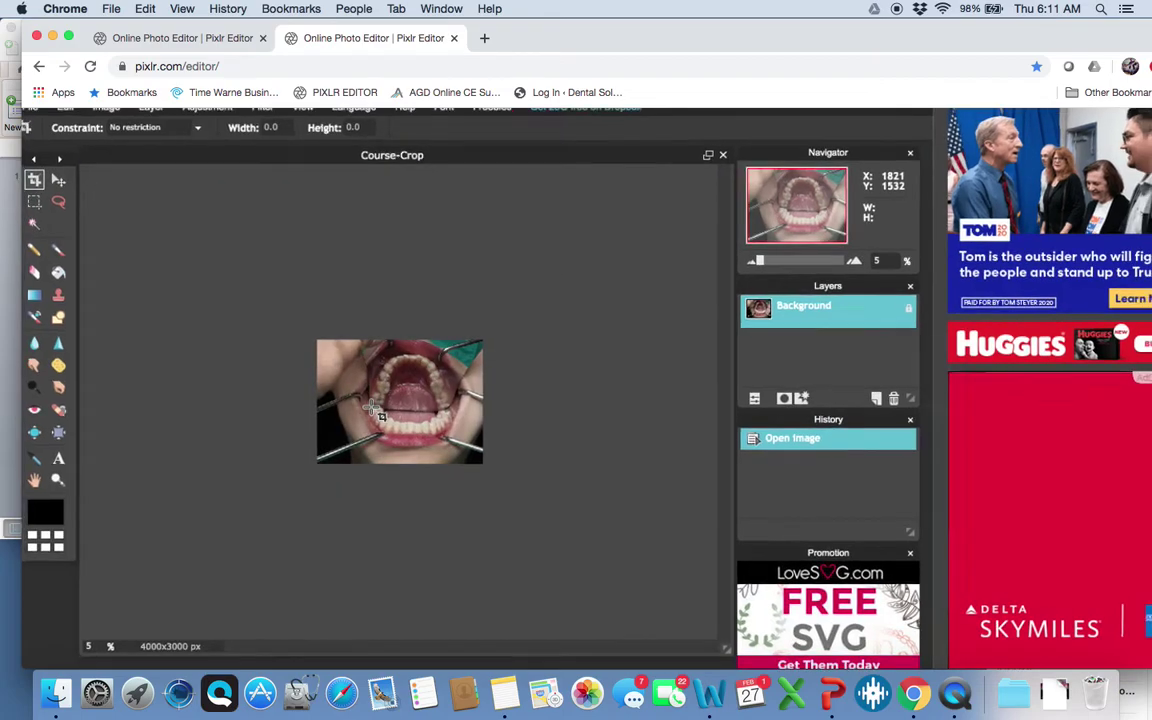
pyautogui.scroll(6, 372, 407)
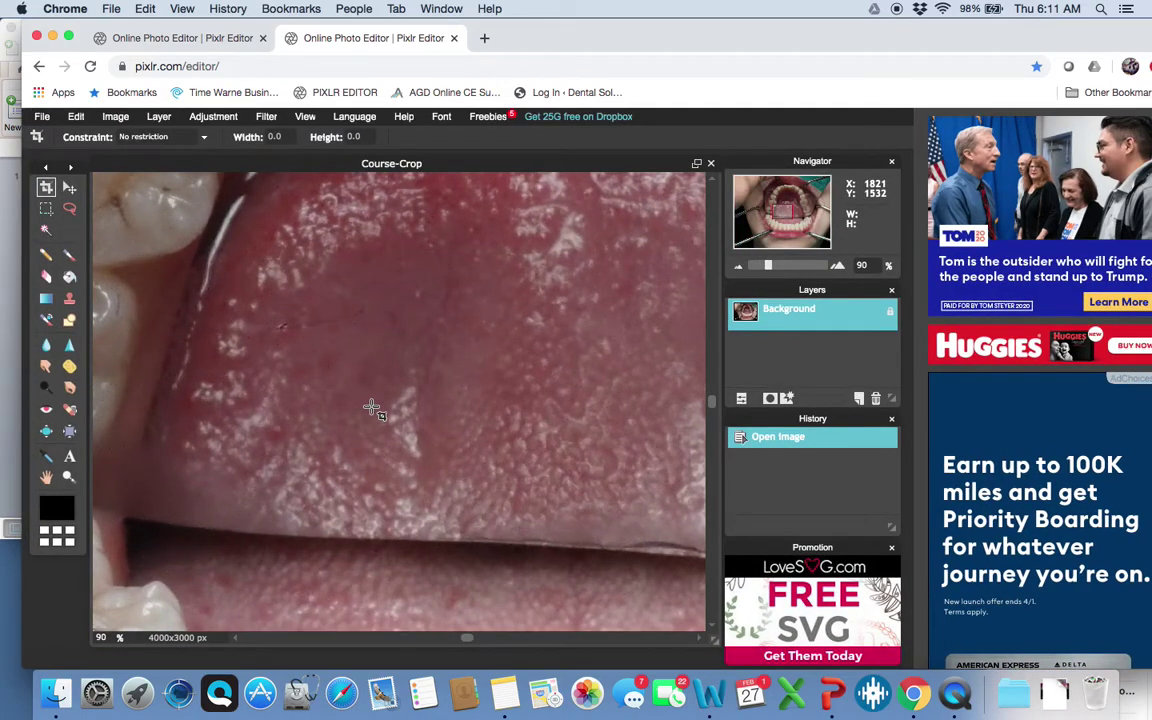
pyautogui.scroll(-6, 411, 540)
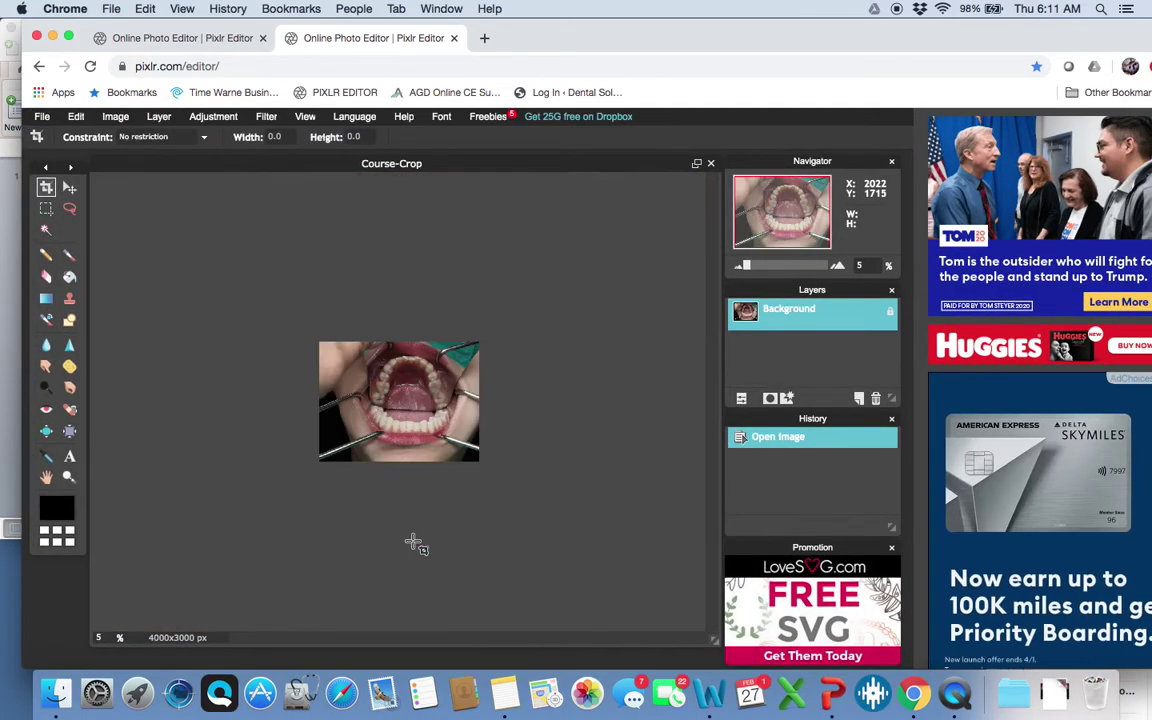
pyautogui.scroll(3, 413, 541)
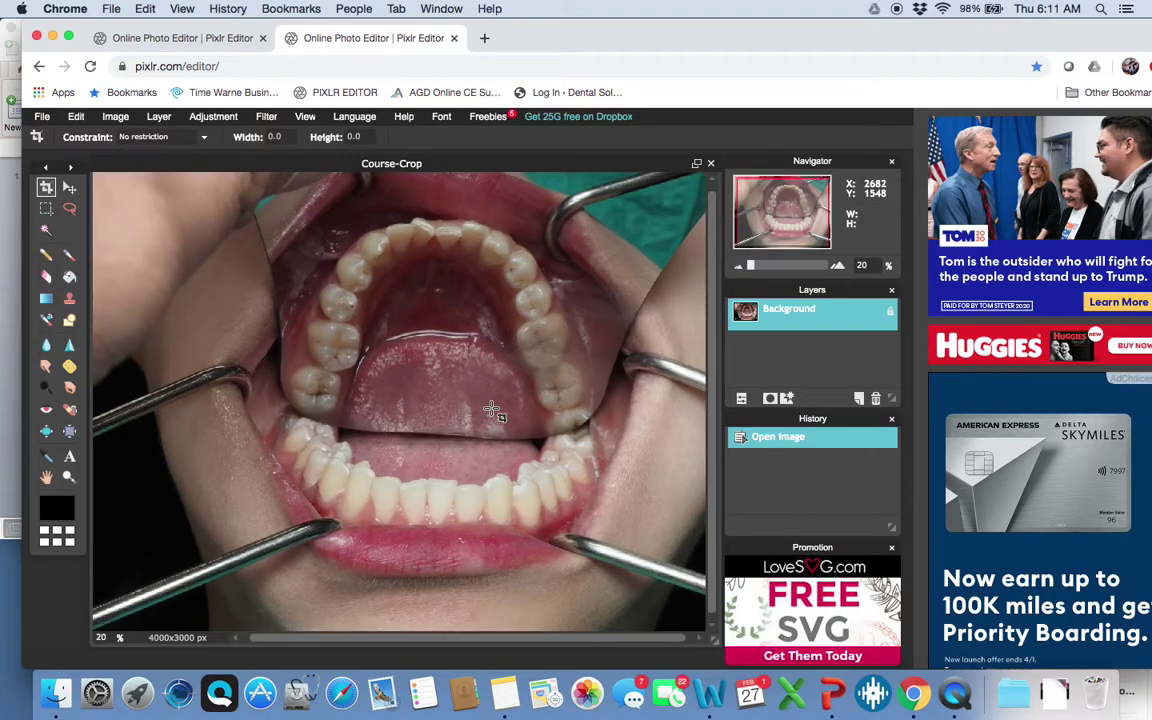
pyautogui.scroll(1, 492, 409)
pyautogui.scroll(-1, 492, 409)
pyautogui.scroll(1, 312, 455)
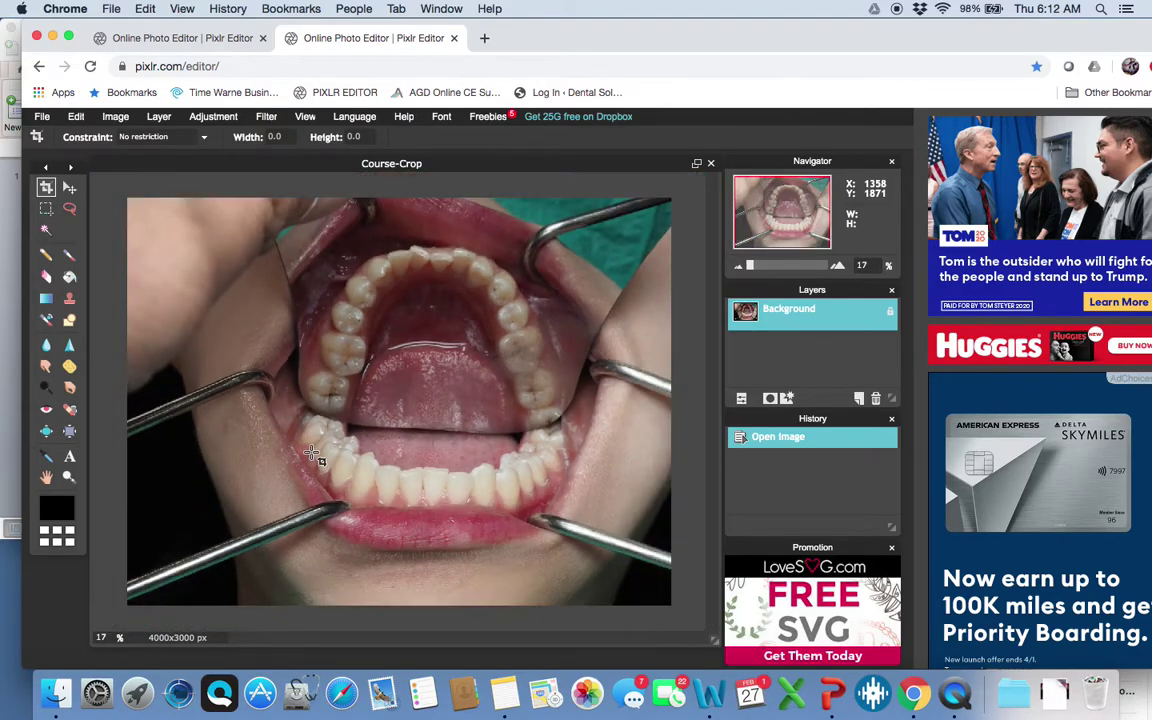
pyautogui.scroll(-1, 312, 455)
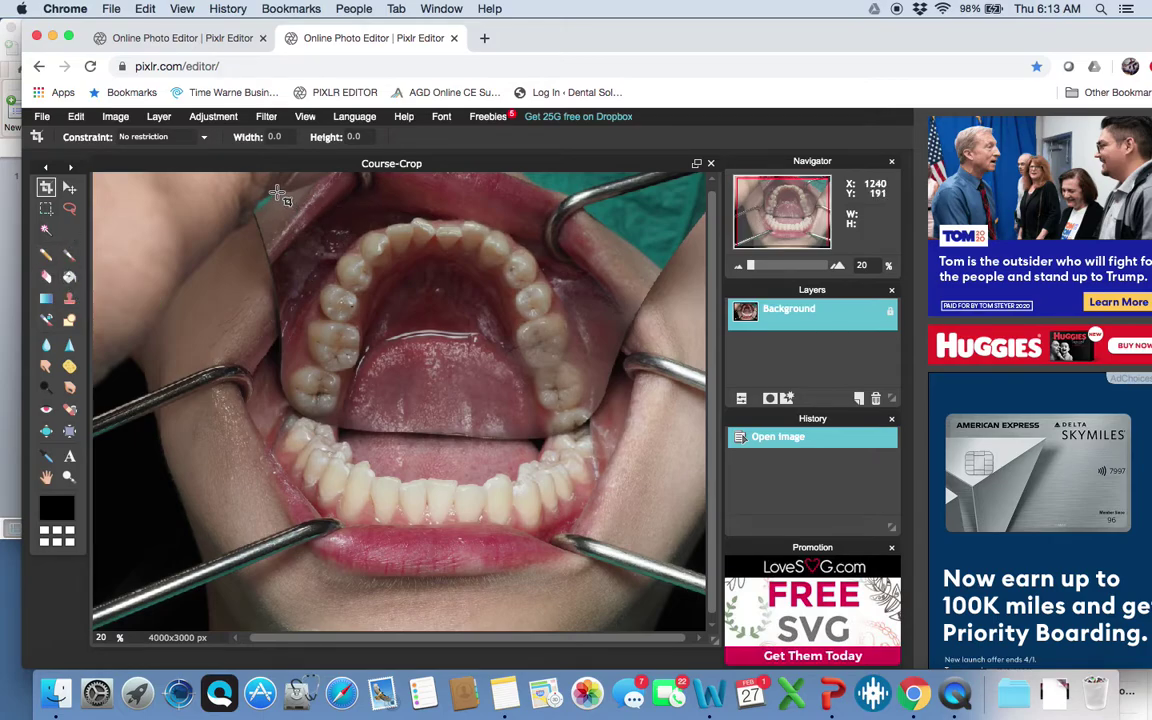
# Crop the photo to the upper dental arch at about 2100 x 1575 px and apply the crop
pyautogui.moveTo(277, 193); pyautogui.dragTo(611, 443)
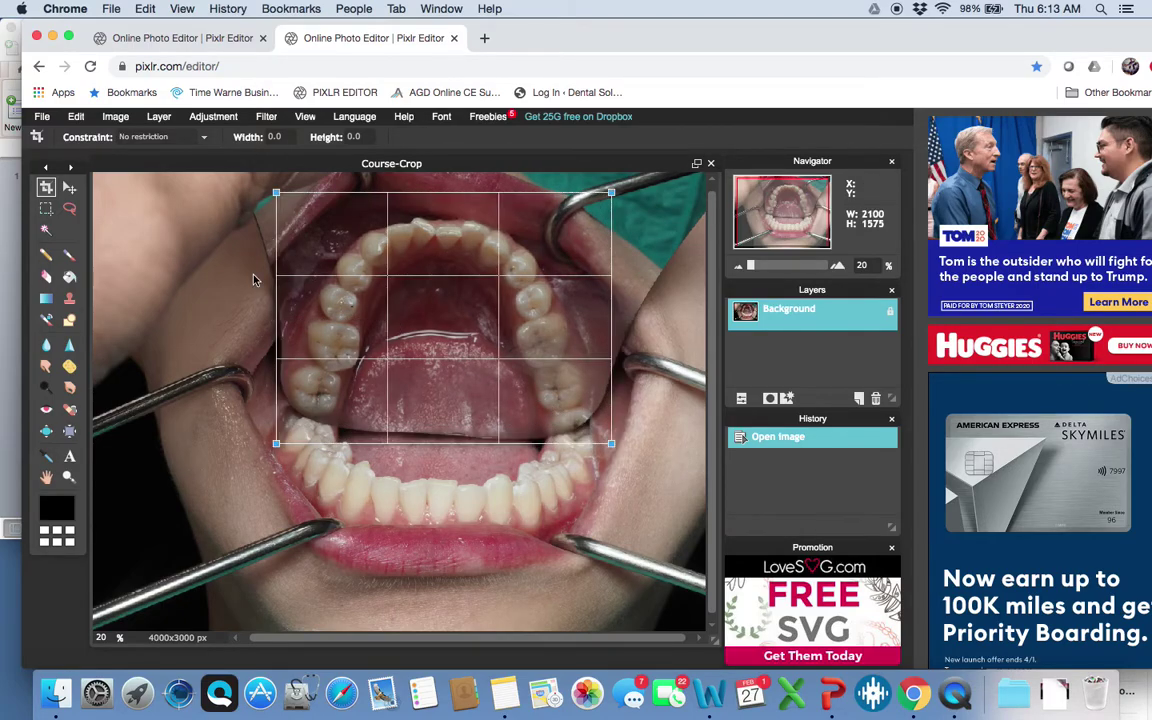
pyautogui.click(66, 168)
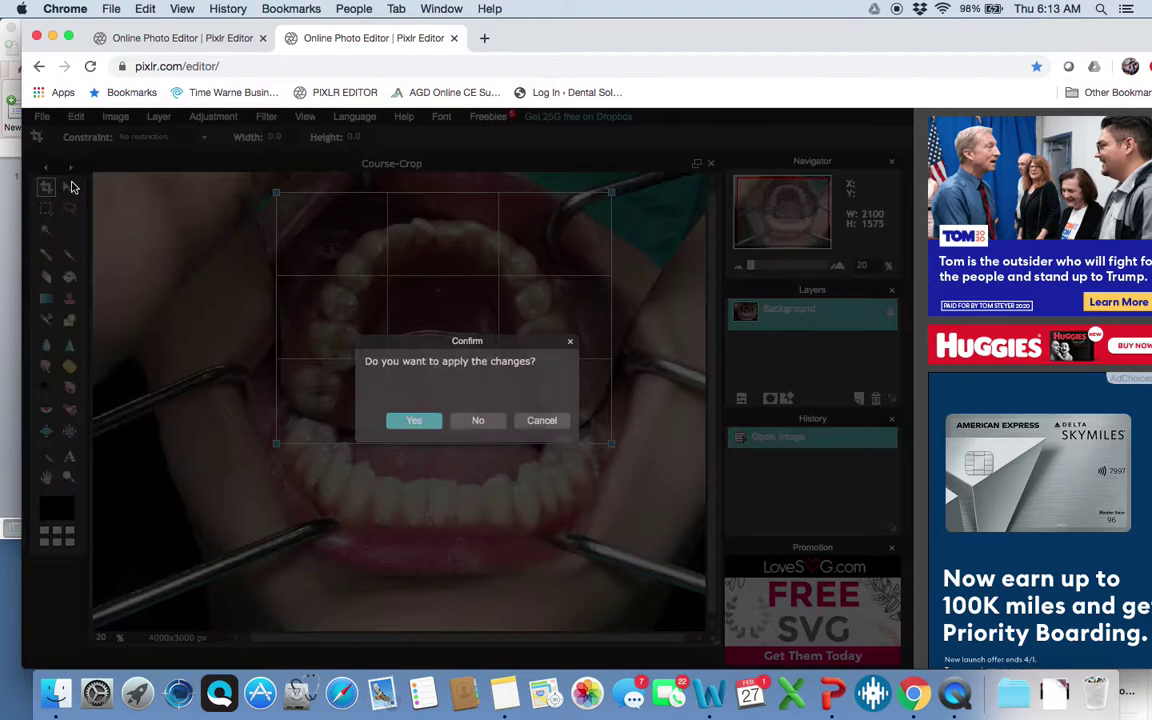
pyautogui.click(412, 421)
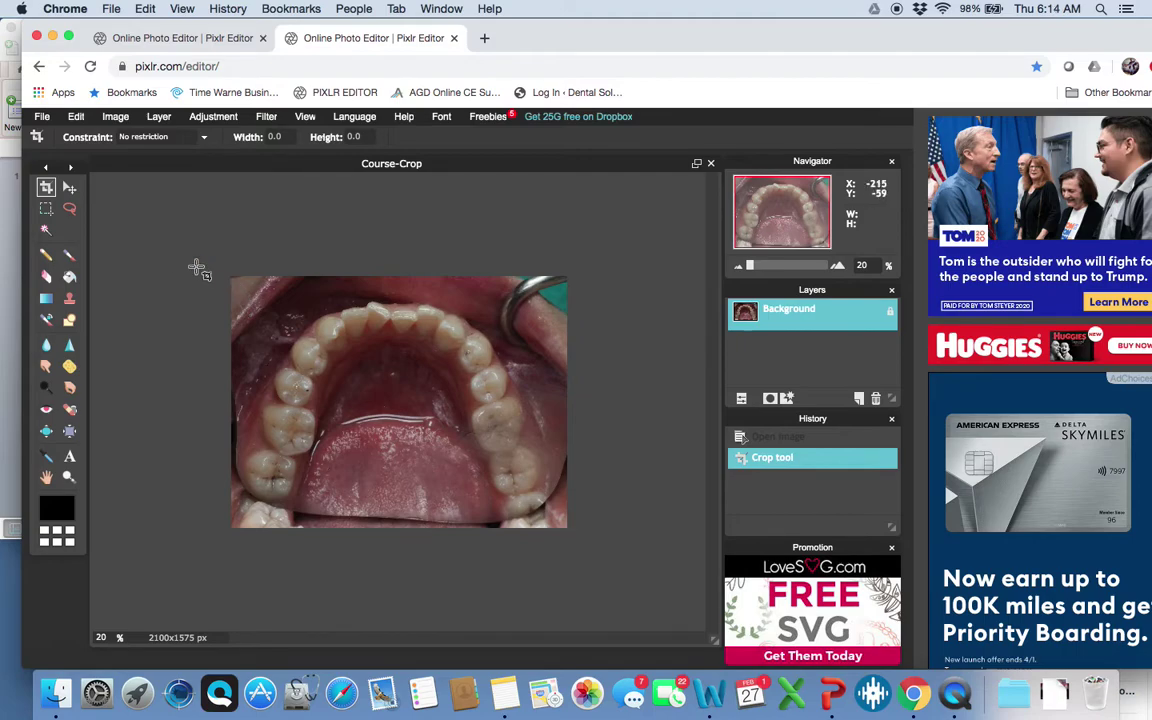
# Undo the crop by reverting the photo to its Open Image state in the history
pyautogui.click(75, 116)
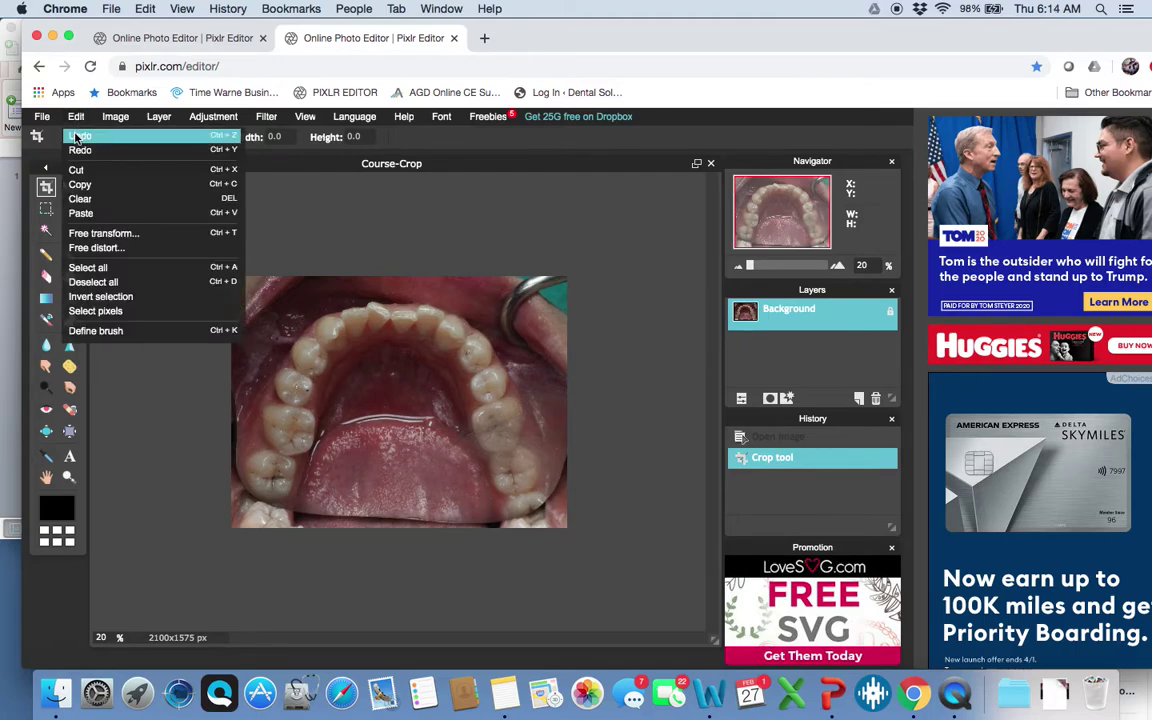
pyautogui.click(750, 470)
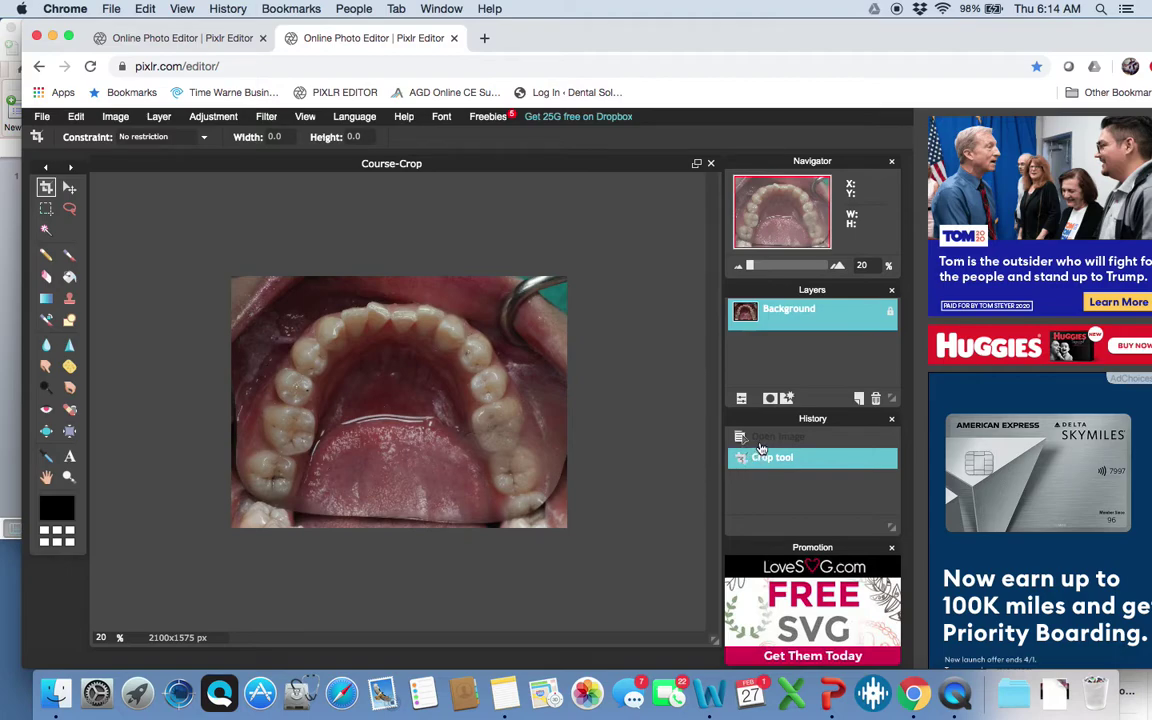
pyautogui.click(765, 437)
pyautogui.click(752, 457)
pyautogui.rightClick(753, 455)
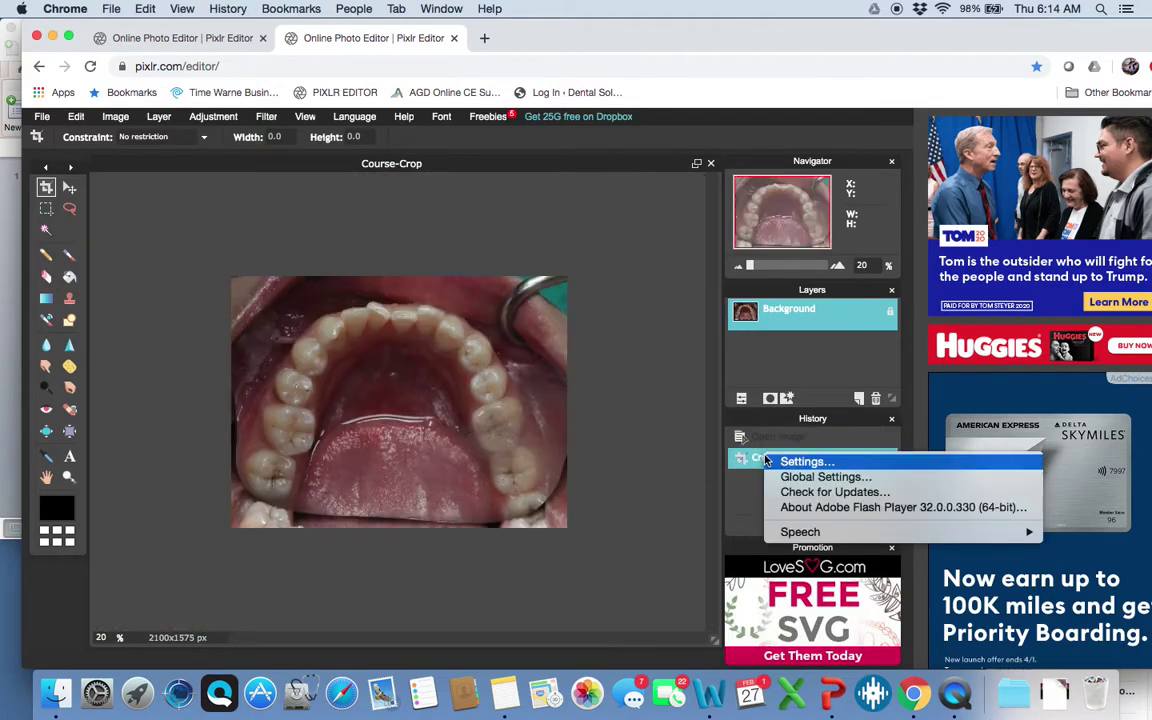
pyautogui.click(753, 455)
pyautogui.click(765, 437)
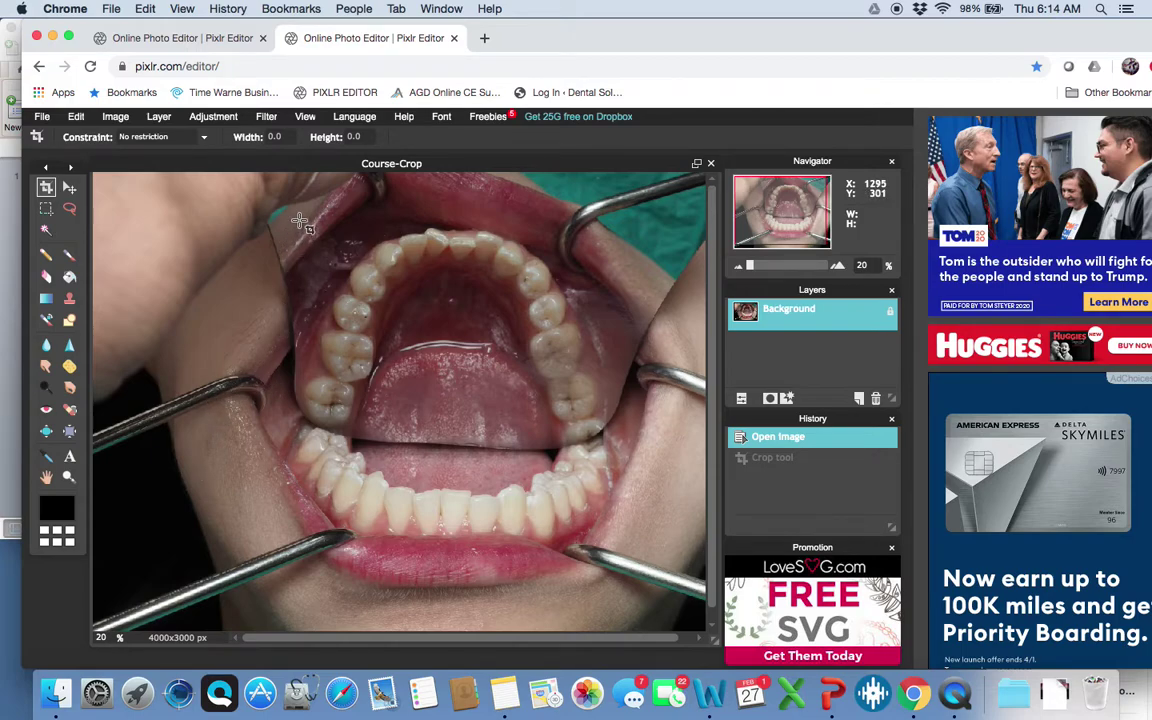
# Rotate the photo slightly counterclockwise with Free transform to level the dental arch, and apply the change
pyautogui.click(77, 117)
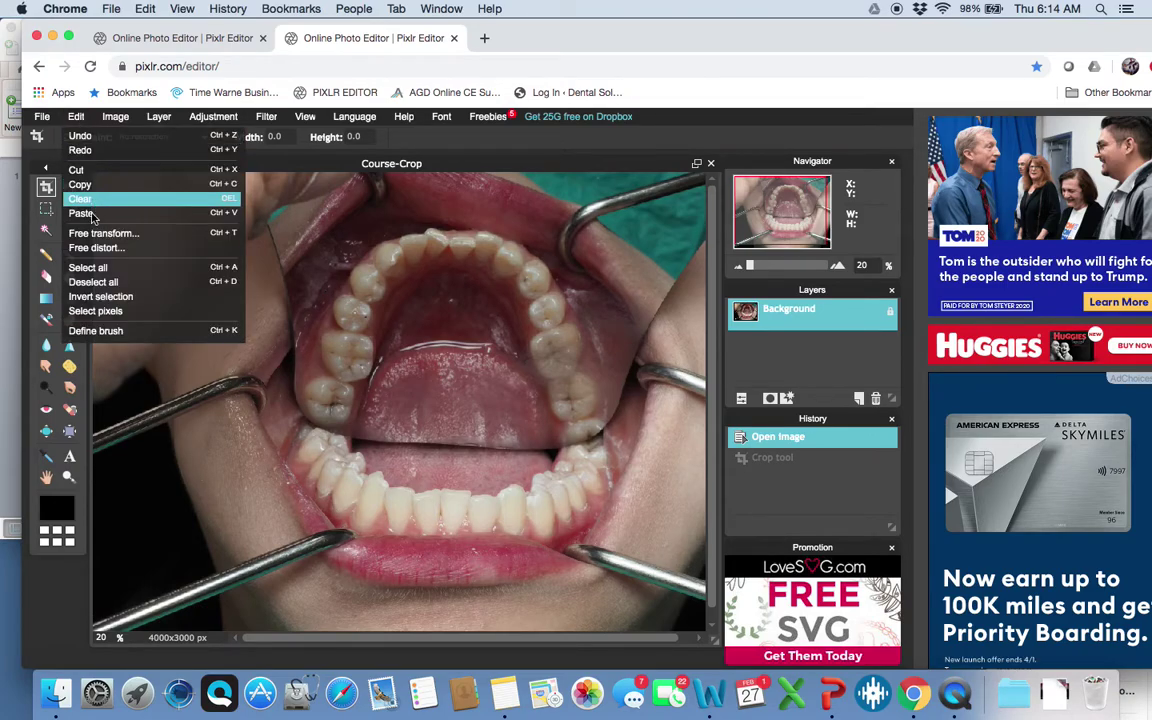
pyautogui.click(92, 234)
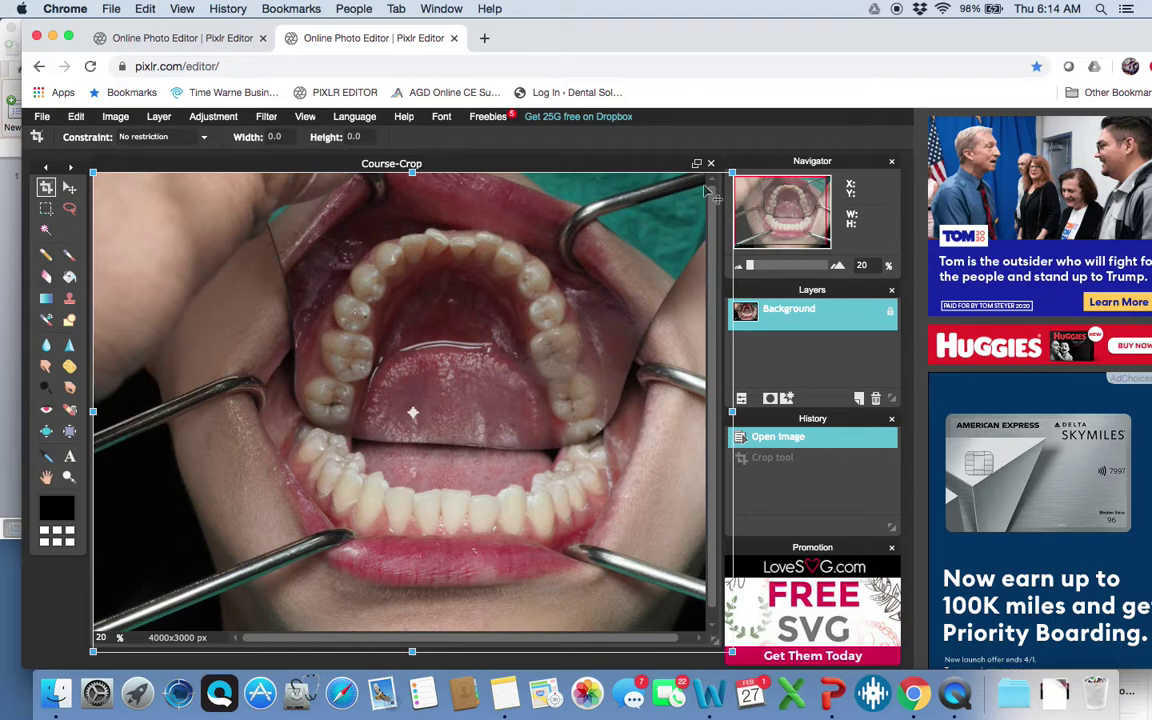
pyautogui.moveTo(739, 164); pyautogui.dragTo(706, 185)
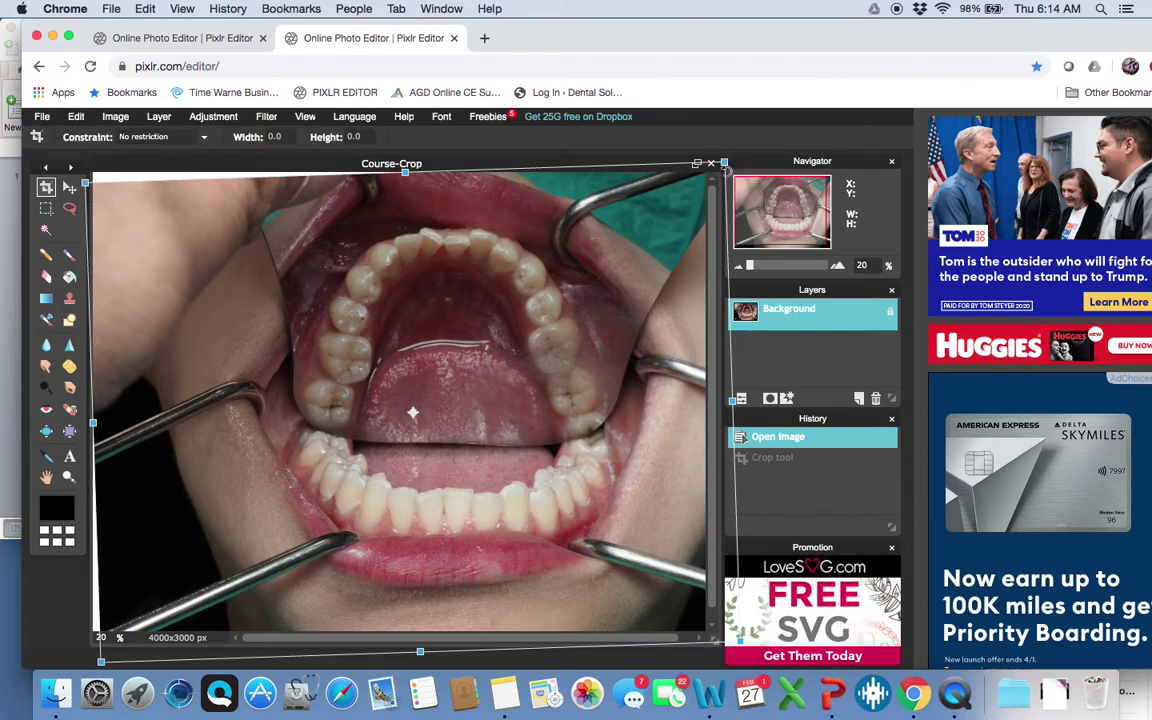
pyautogui.moveTo(729, 165); pyautogui.dragTo(734, 172)
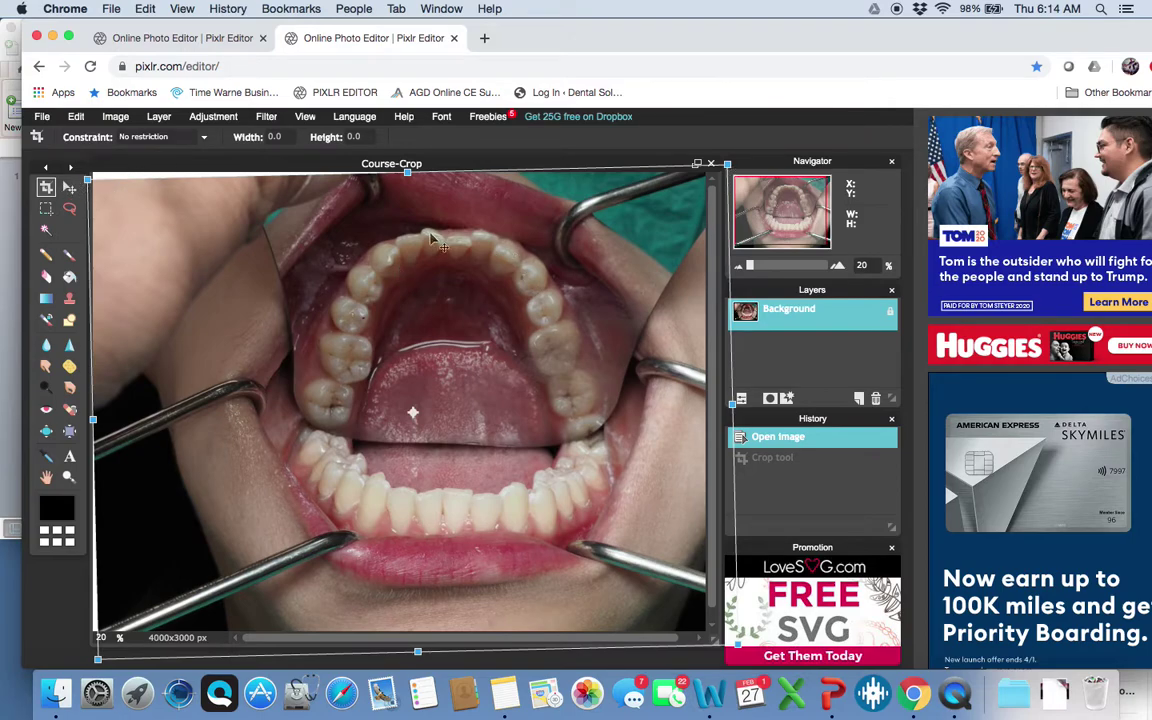
pyautogui.click(45, 252)
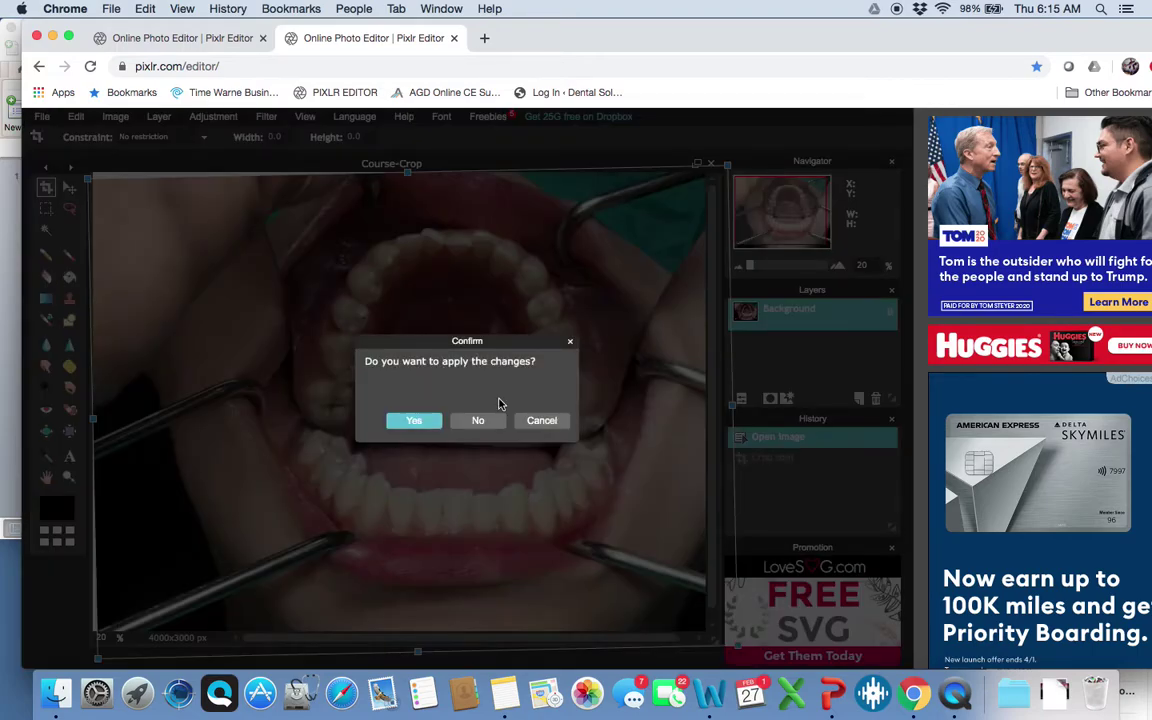
pyautogui.click(414, 421)
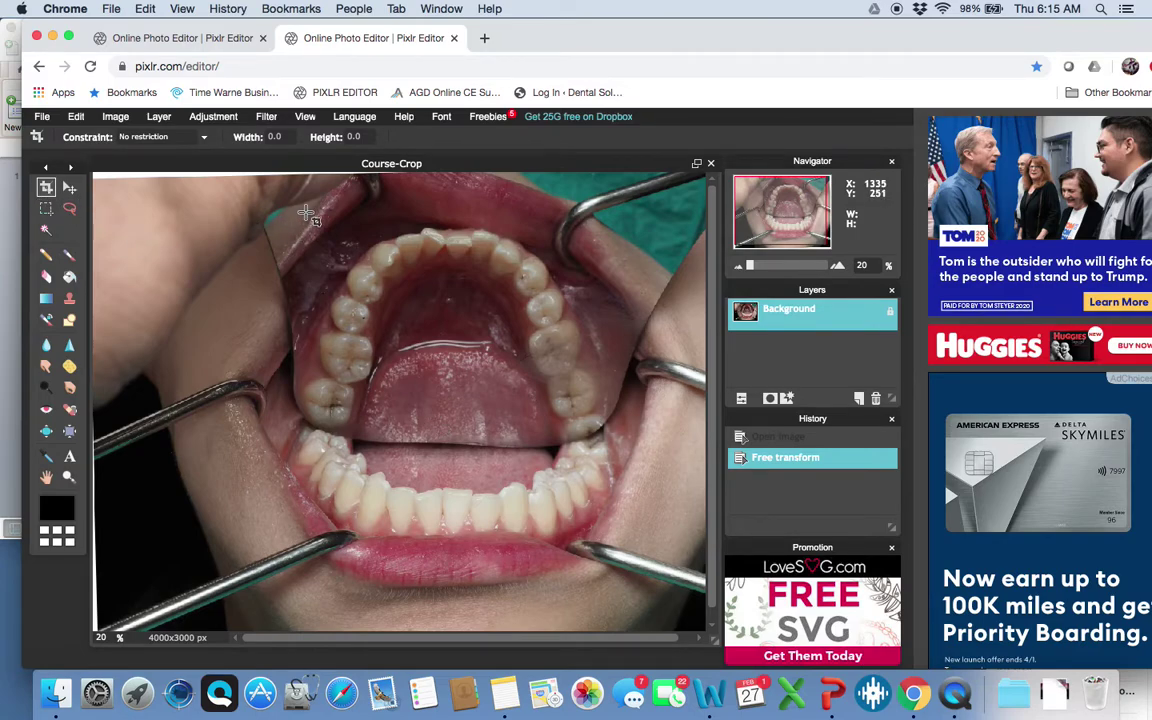
# Crop the rotated photo tightly around the upper dental arch at about 1910 x 1375 px and apply the crop
pyautogui.moveTo(302, 211); pyautogui.dragTo(603, 433)
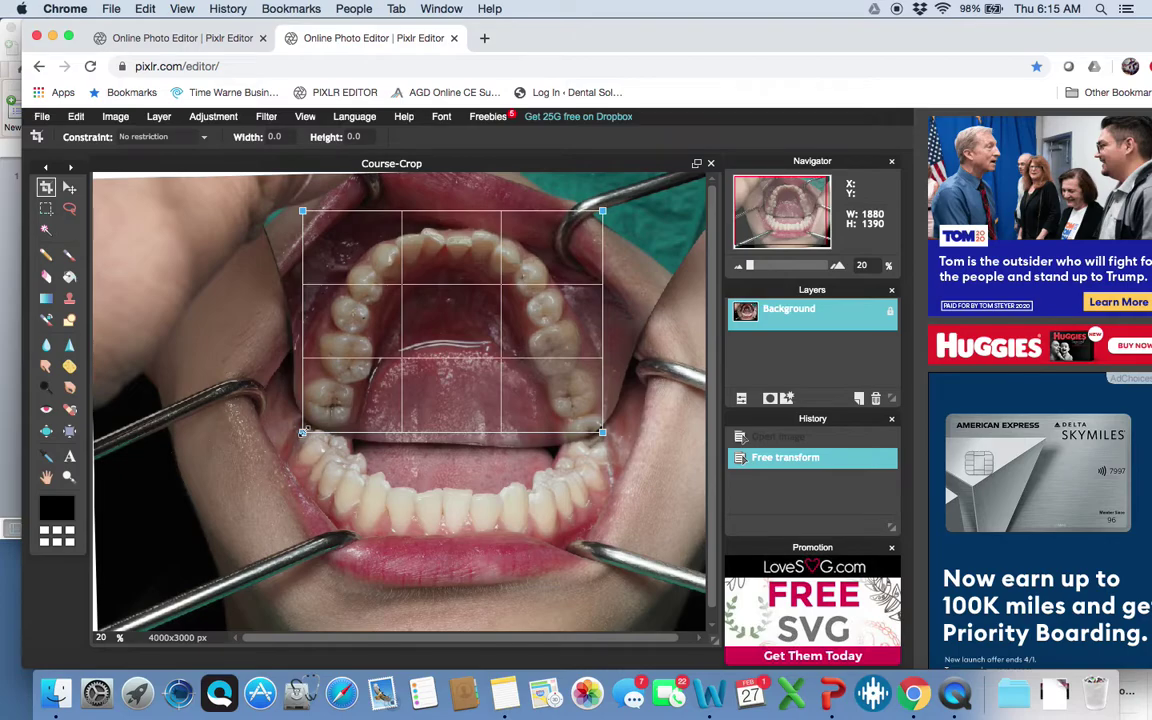
pyautogui.moveTo(303, 431); pyautogui.dragTo(298, 430)
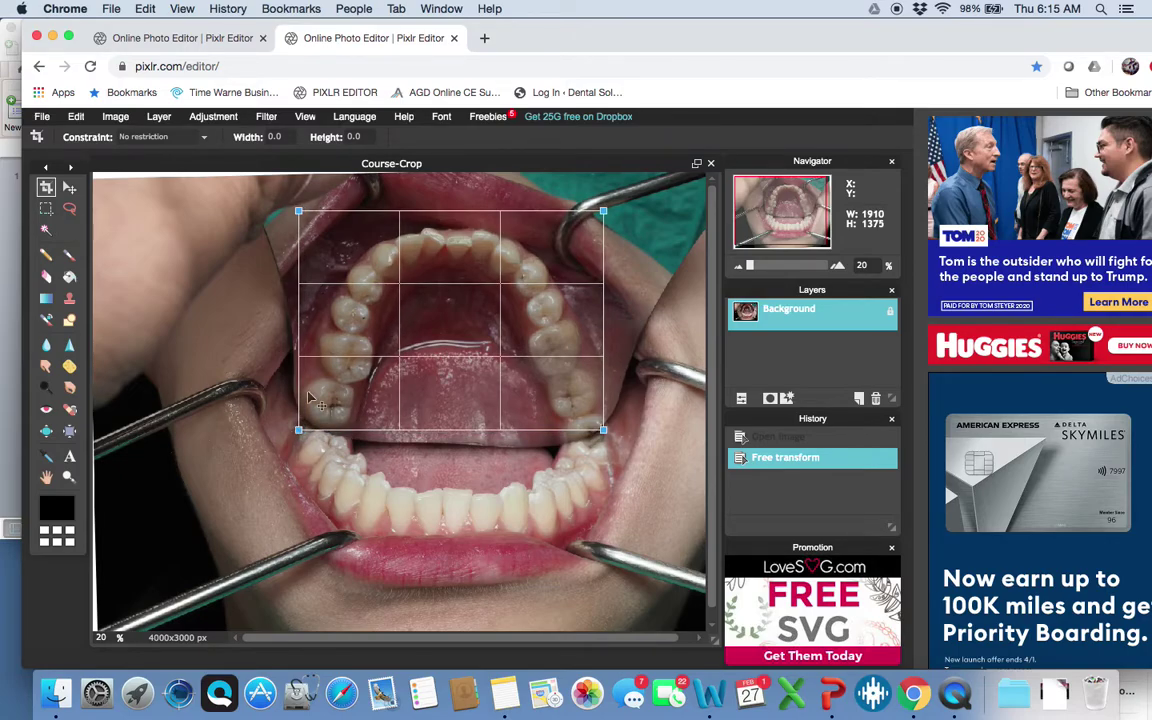
pyautogui.click(69, 190)
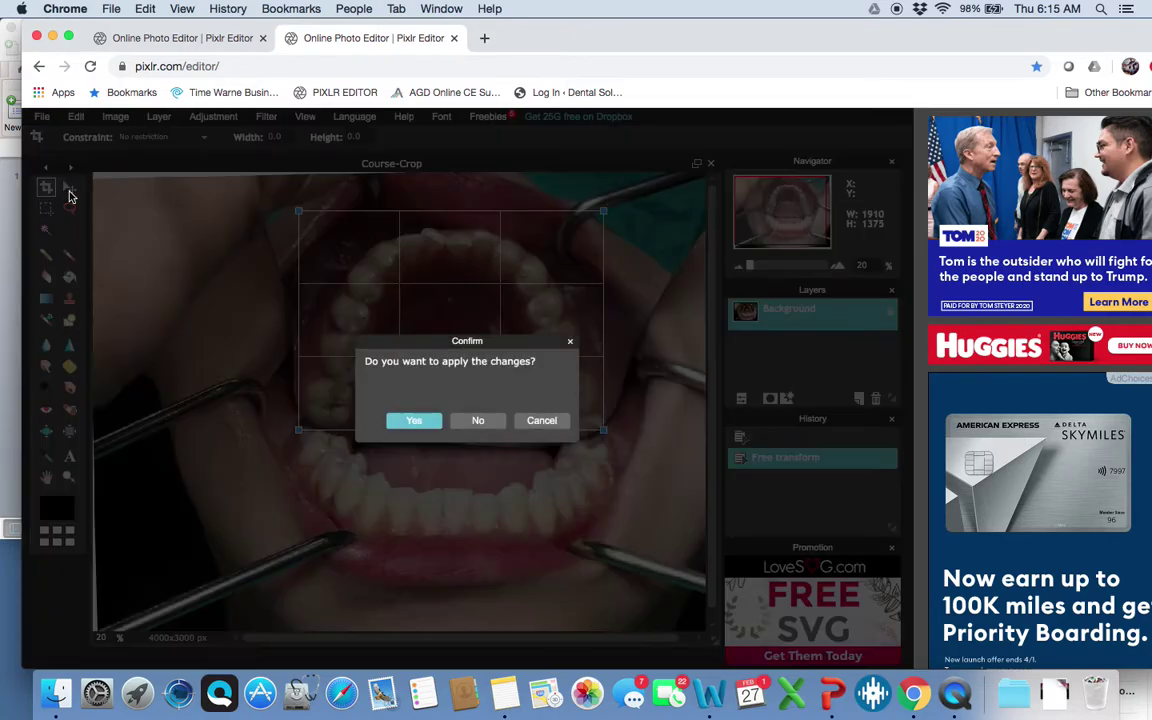
pyautogui.click(416, 421)
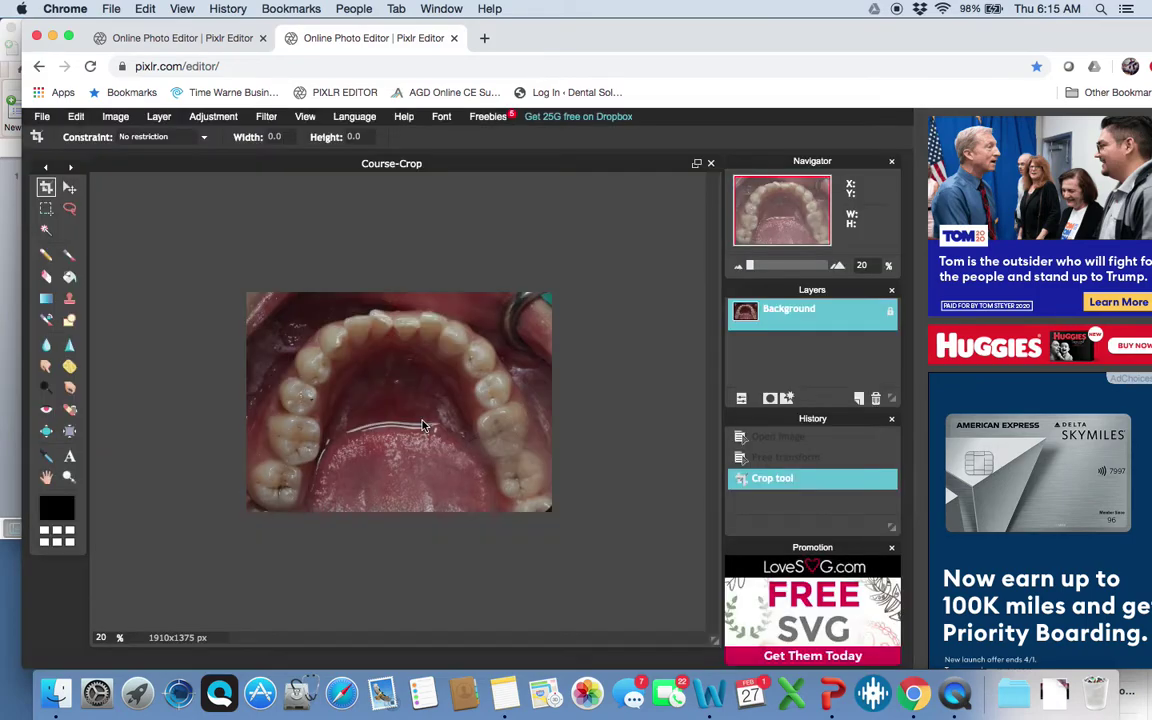
# Brighten the cropped photo with an Exposure adjustment of about 20 and apply it
pyautogui.scroll(2, 422, 423)
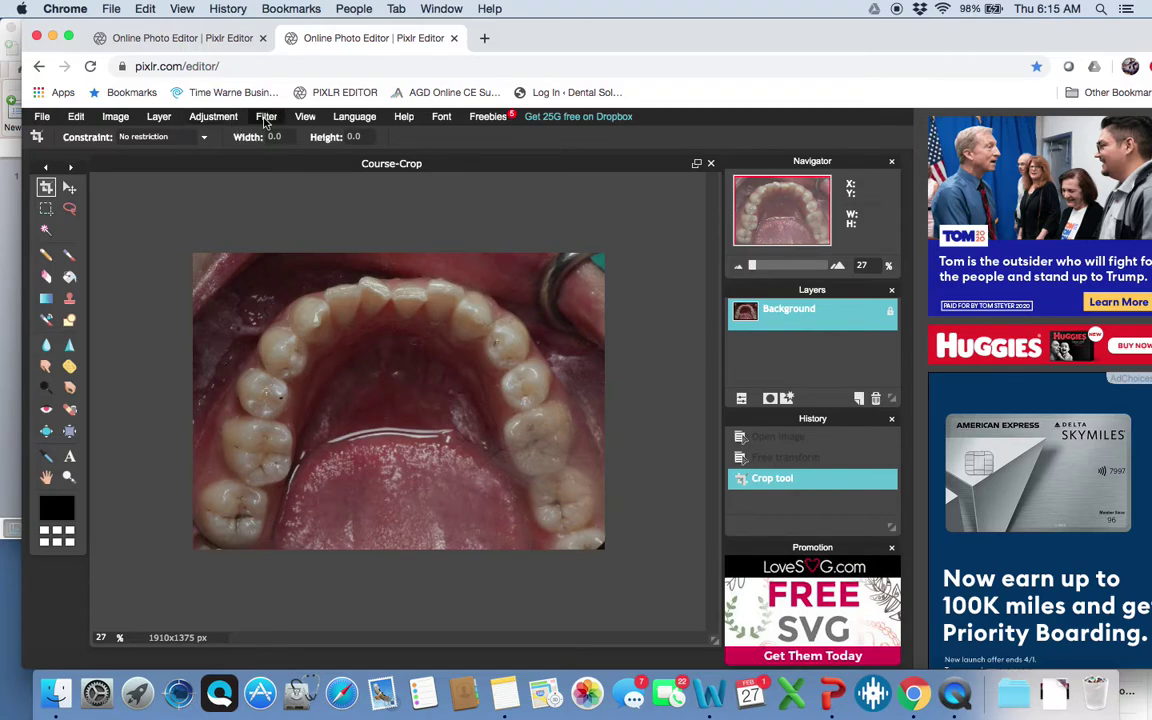
pyautogui.click(222, 118)
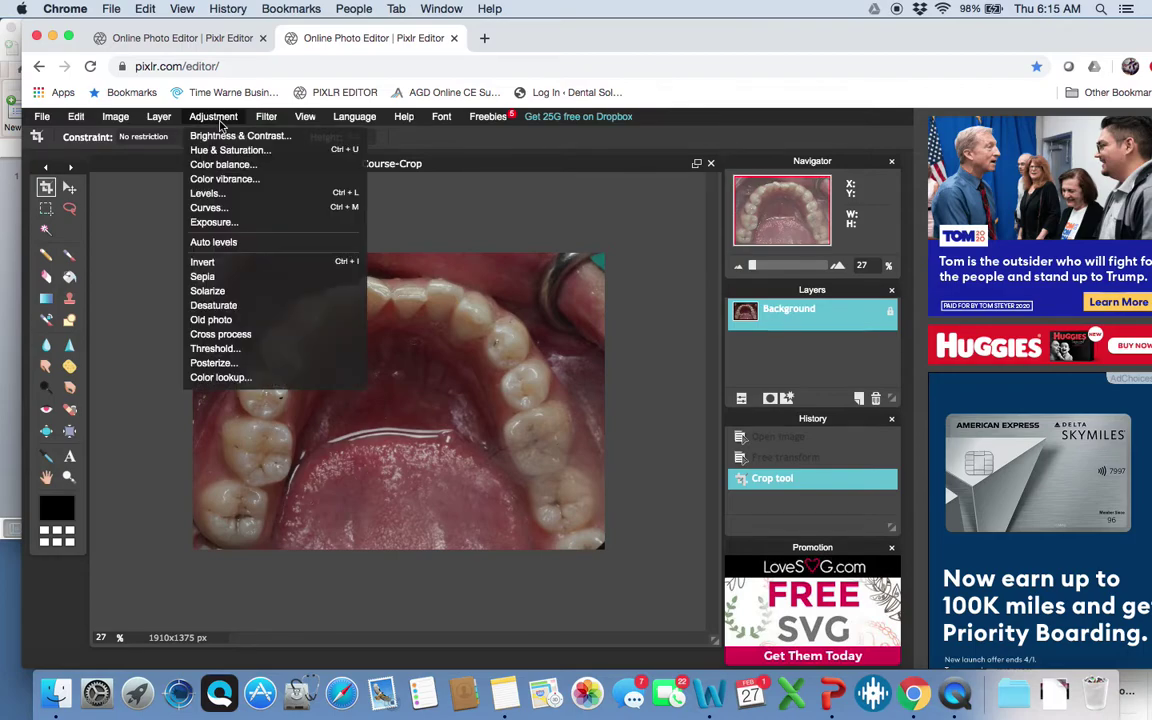
pyautogui.click(229, 224)
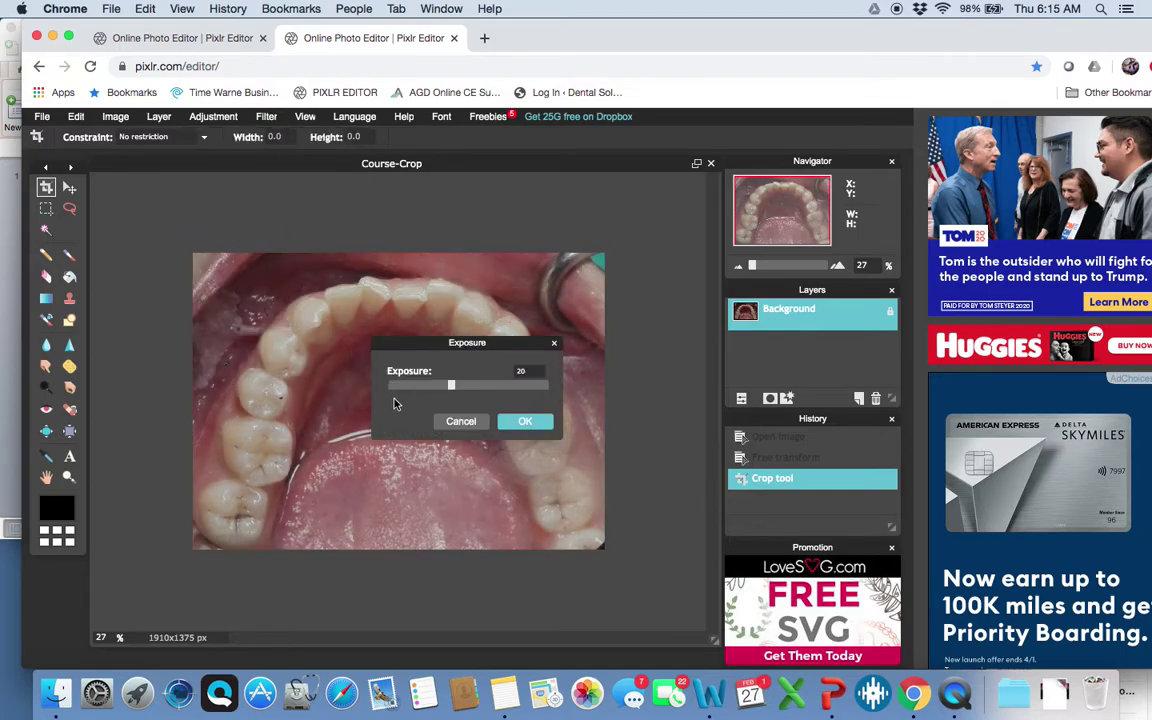
pyautogui.moveTo(444, 349); pyautogui.dragTo(594, 566)
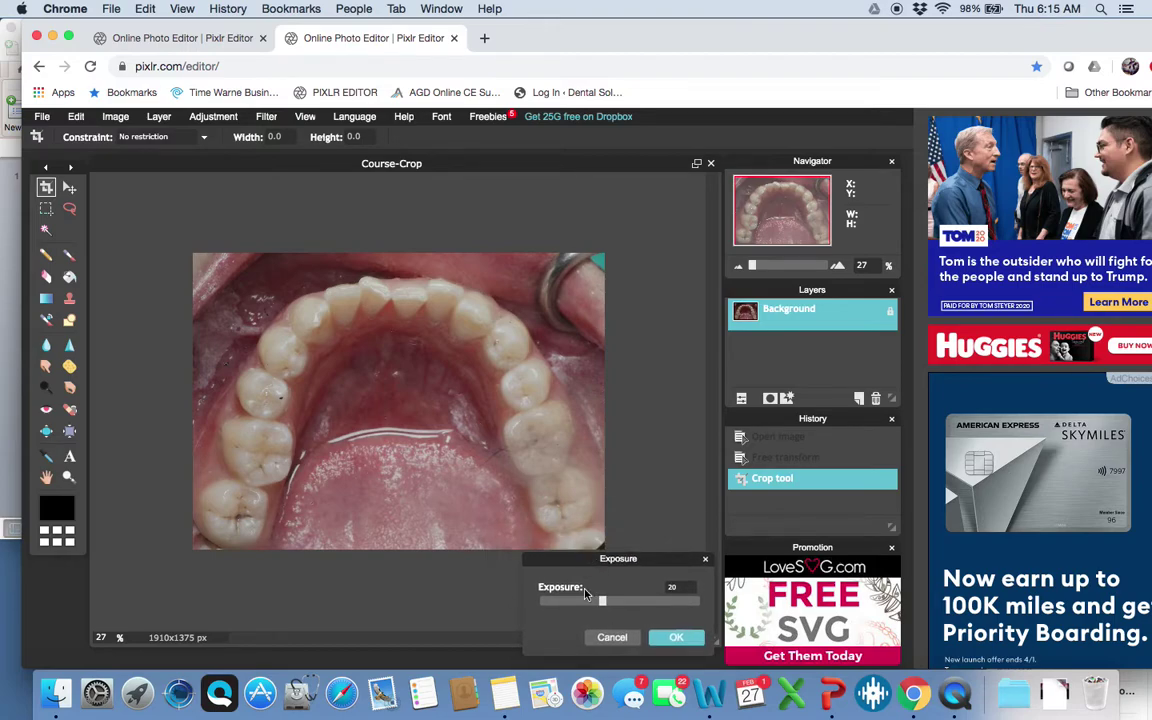
pyautogui.moveTo(602, 608)
pyautogui.mouseDown()
pyautogui.moveTo(558, 604)
pyautogui.moveTo(597, 602)
pyautogui.moveTo(610, 612)
pyautogui.moveTo(588, 616)
pyautogui.moveTo(606, 620)
pyautogui.mouseUp()
pyautogui.click(659, 640)
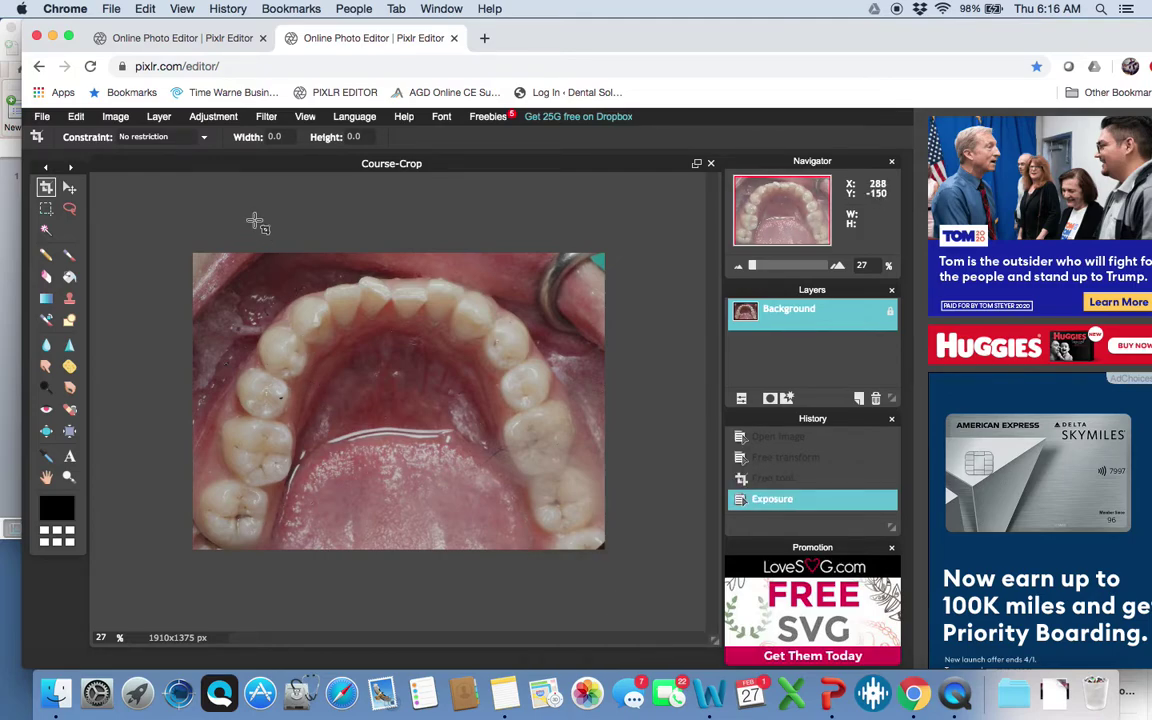
pyautogui.click(197, 116)
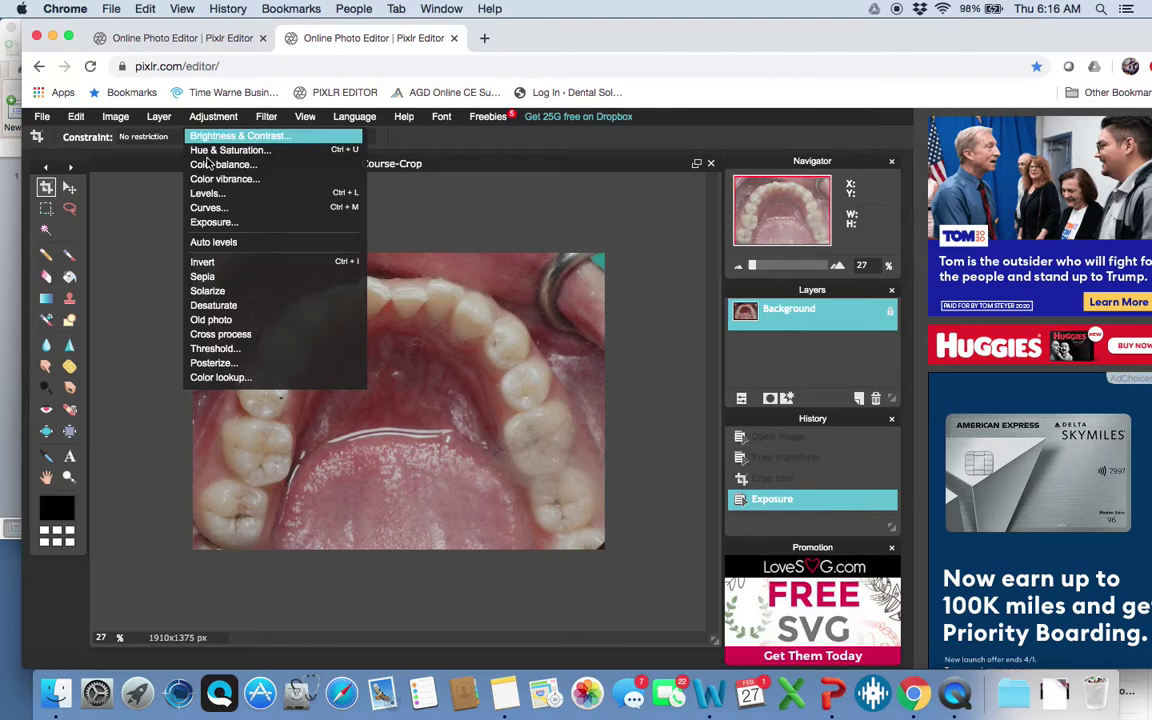
pyautogui.click(200, 222)
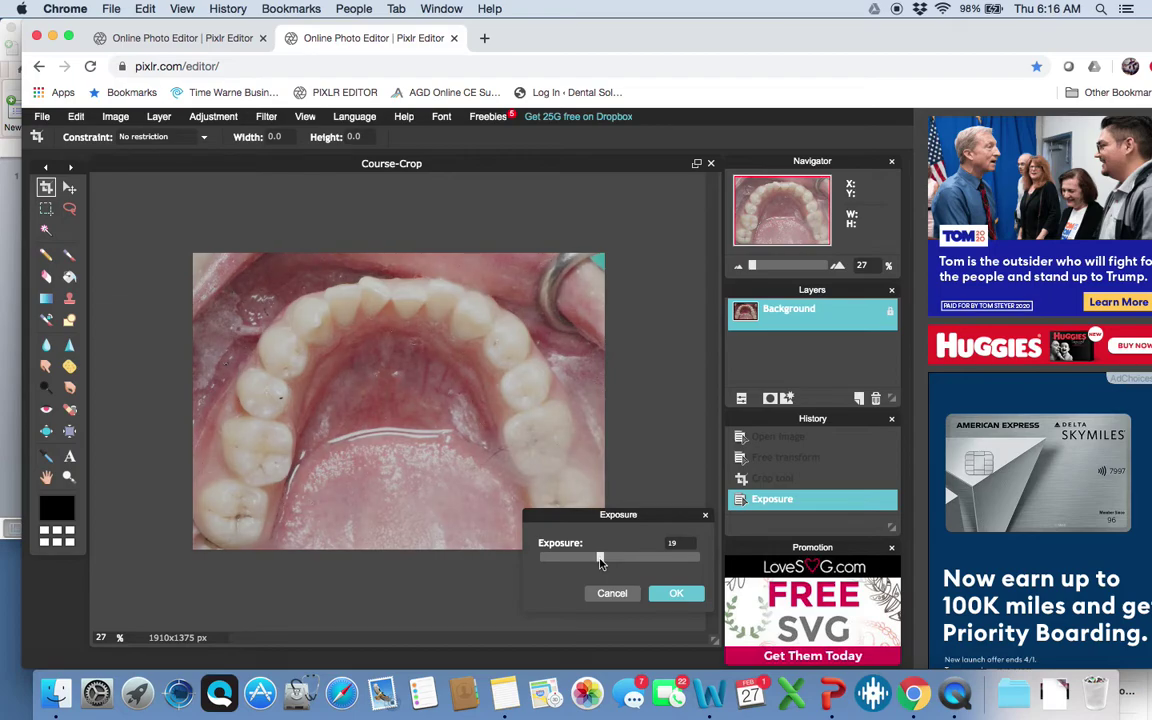
pyautogui.moveTo(600, 561); pyautogui.dragTo(577, 557)
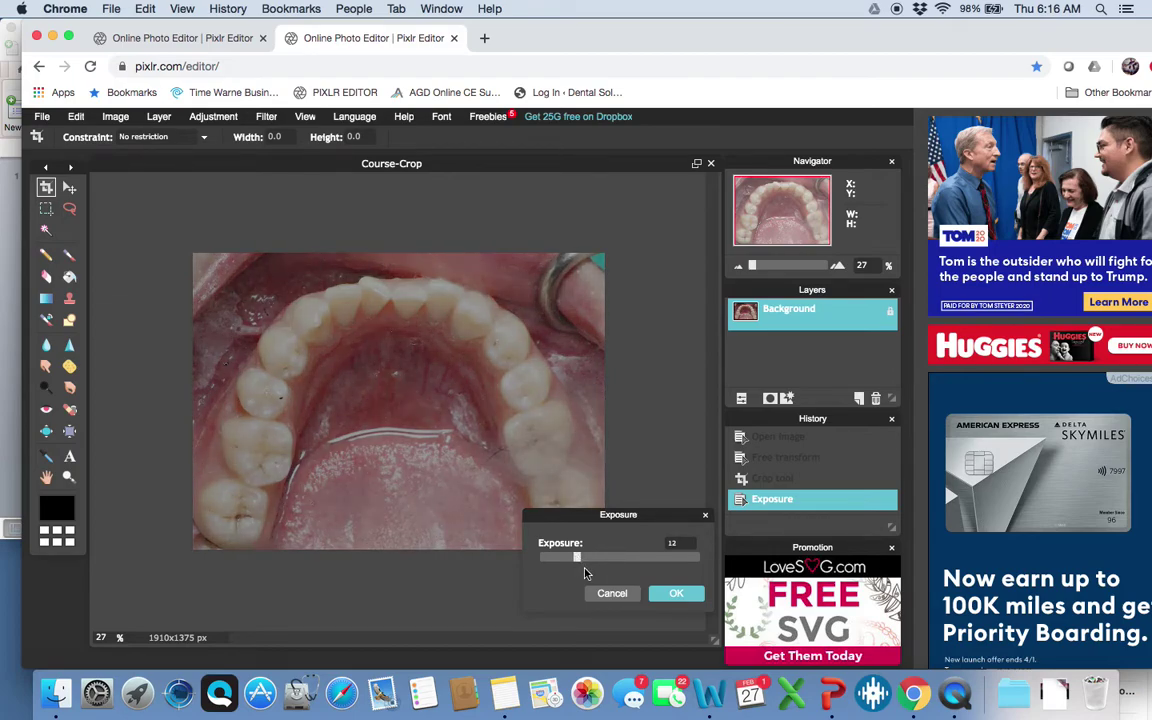
pyautogui.click(608, 594)
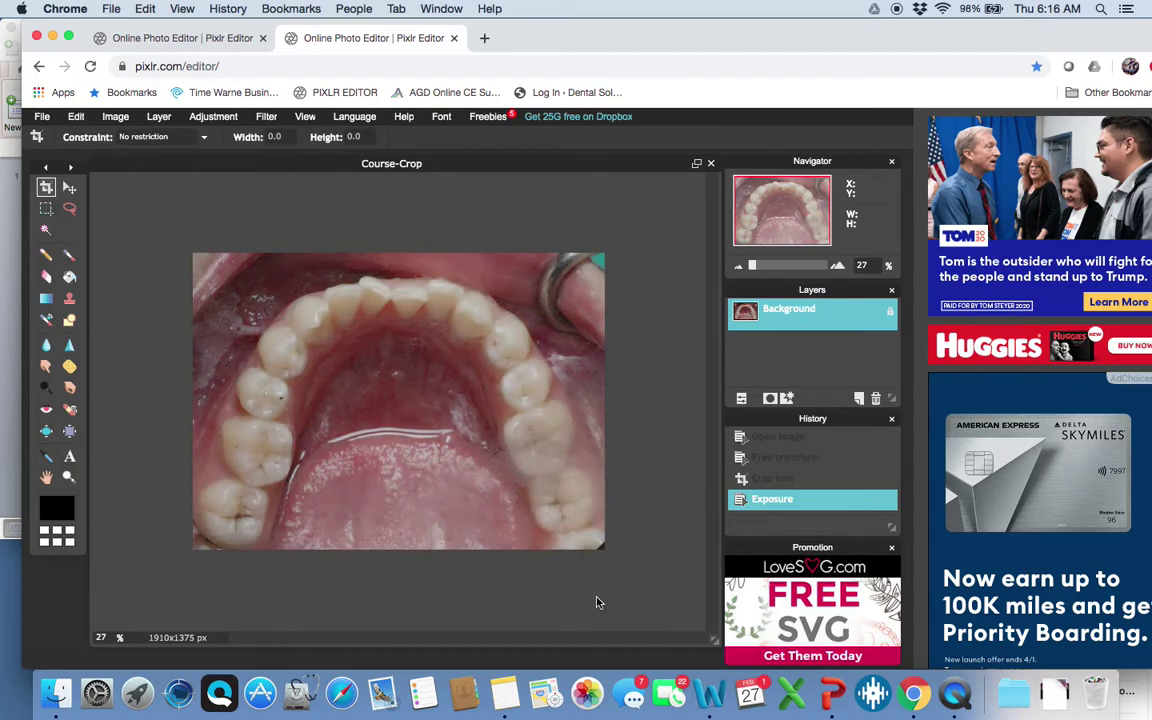
# Compare the photo's history states and revert to the Crop tool state, undoing the exposure adjustment
pyautogui.click(770, 482)
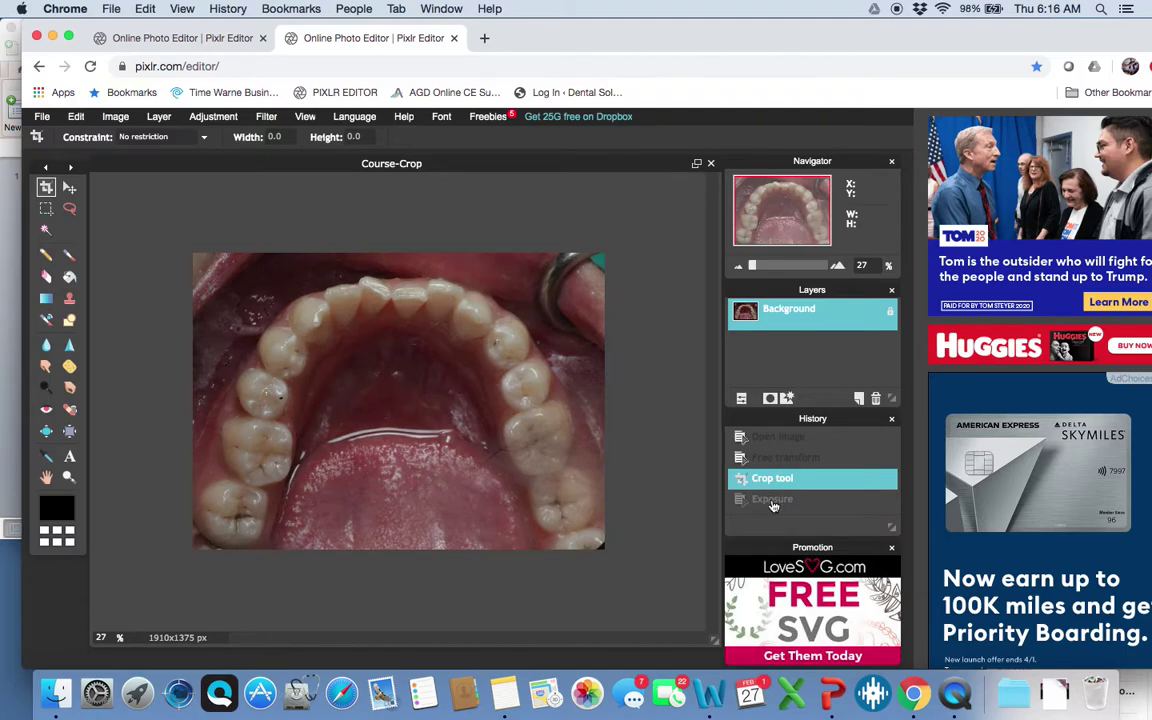
pyautogui.click(772, 499)
pyautogui.click(773, 484)
pyautogui.click(773, 462)
pyautogui.click(778, 481)
pyautogui.click(222, 118)
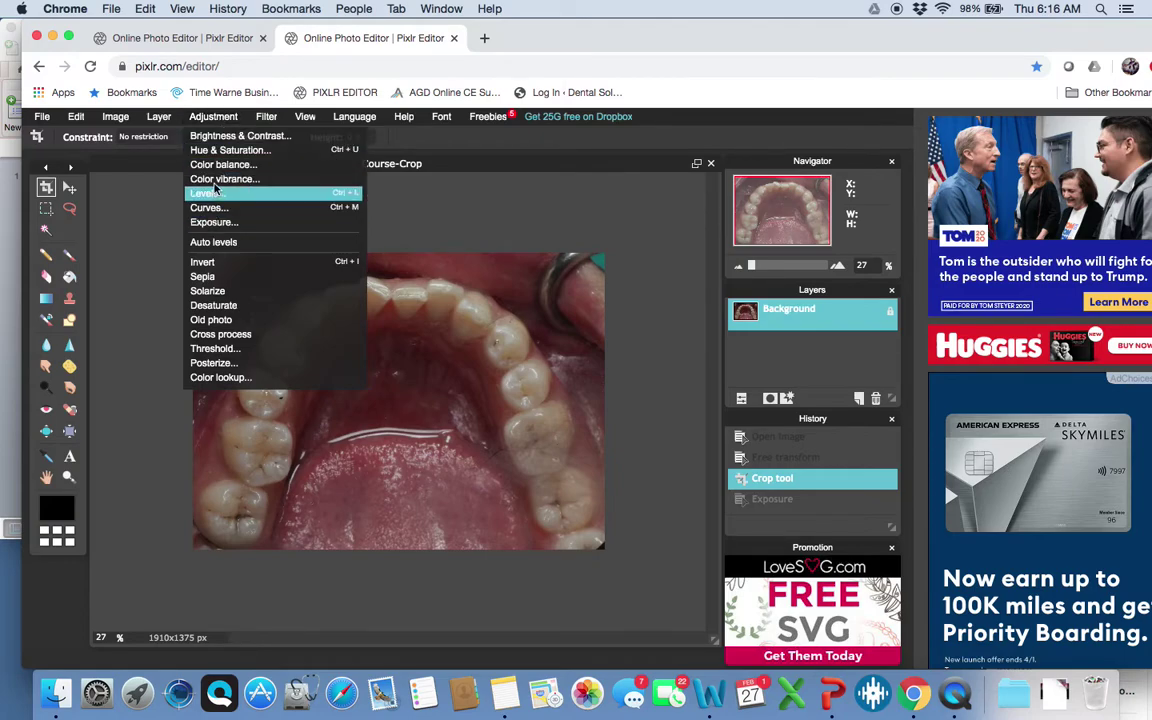
pyautogui.click(213, 151)
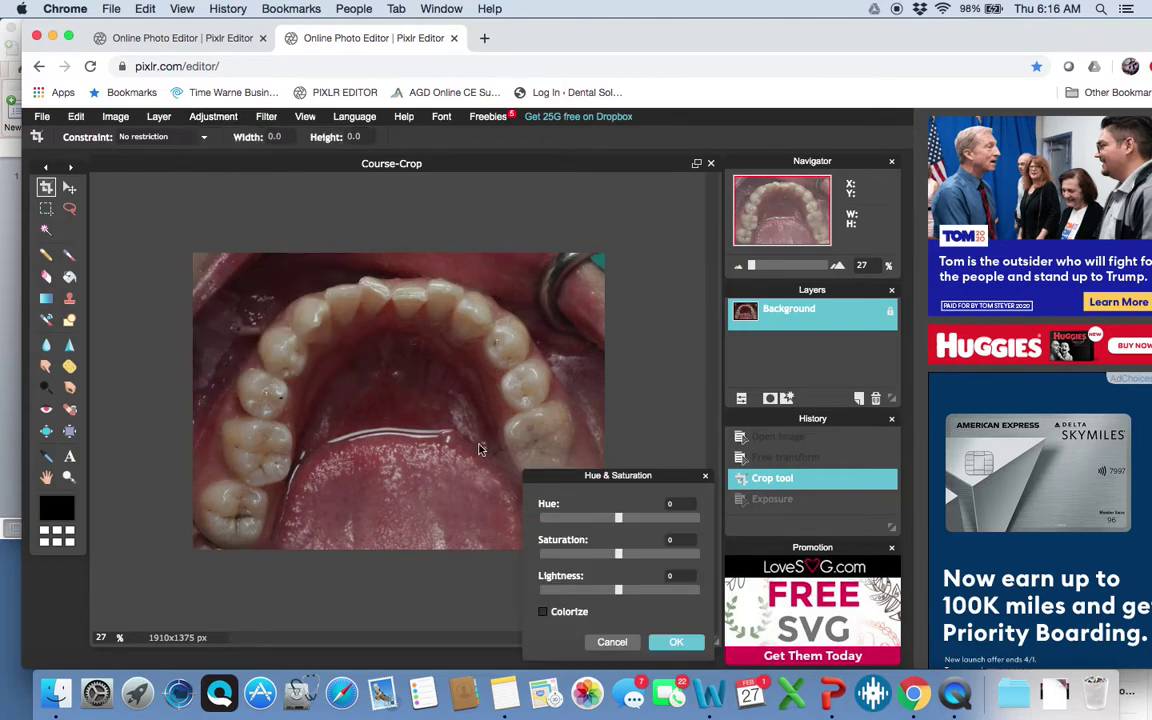
pyautogui.moveTo(618, 523)
pyautogui.mouseDown()
pyautogui.moveTo(600, 520)
pyautogui.moveTo(632, 520)
pyautogui.moveTo(607, 522)
pyautogui.moveTo(618, 539)
pyautogui.mouseUp()
pyautogui.click(612, 643)
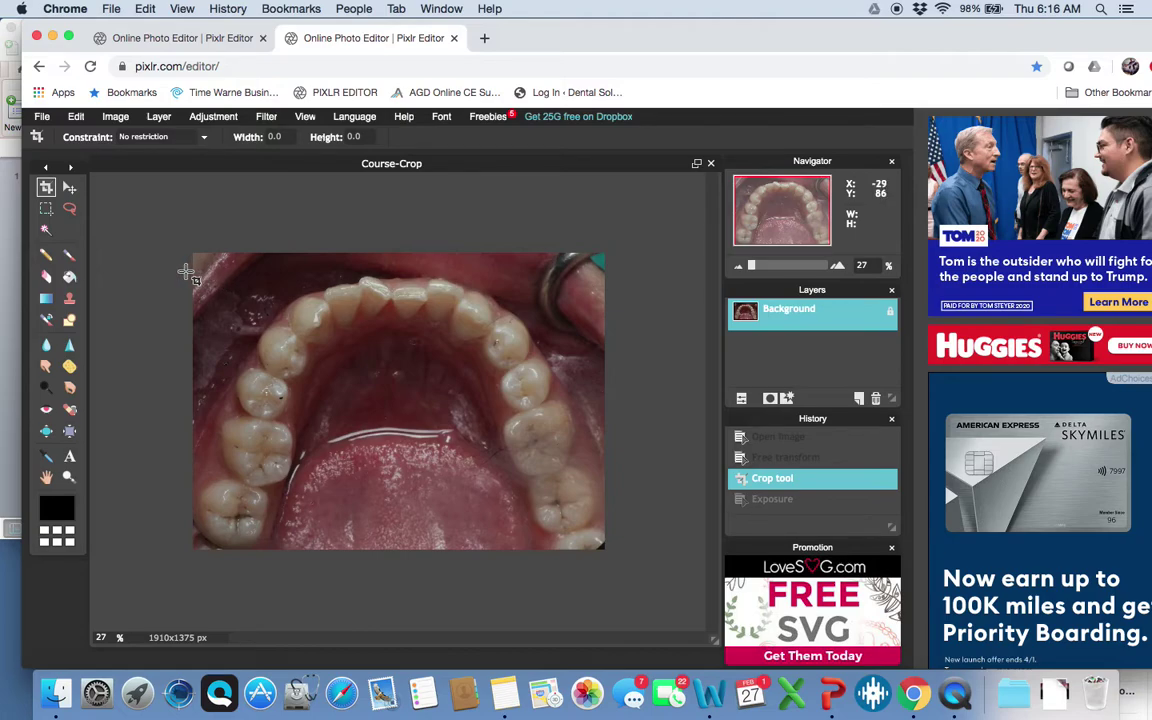
# Crop a thin strip off the photo's upper edge, keeping about 1911 x 1296 px, and apply the crop
pyautogui.moveTo(194, 273); pyautogui.dragTo(610, 562)
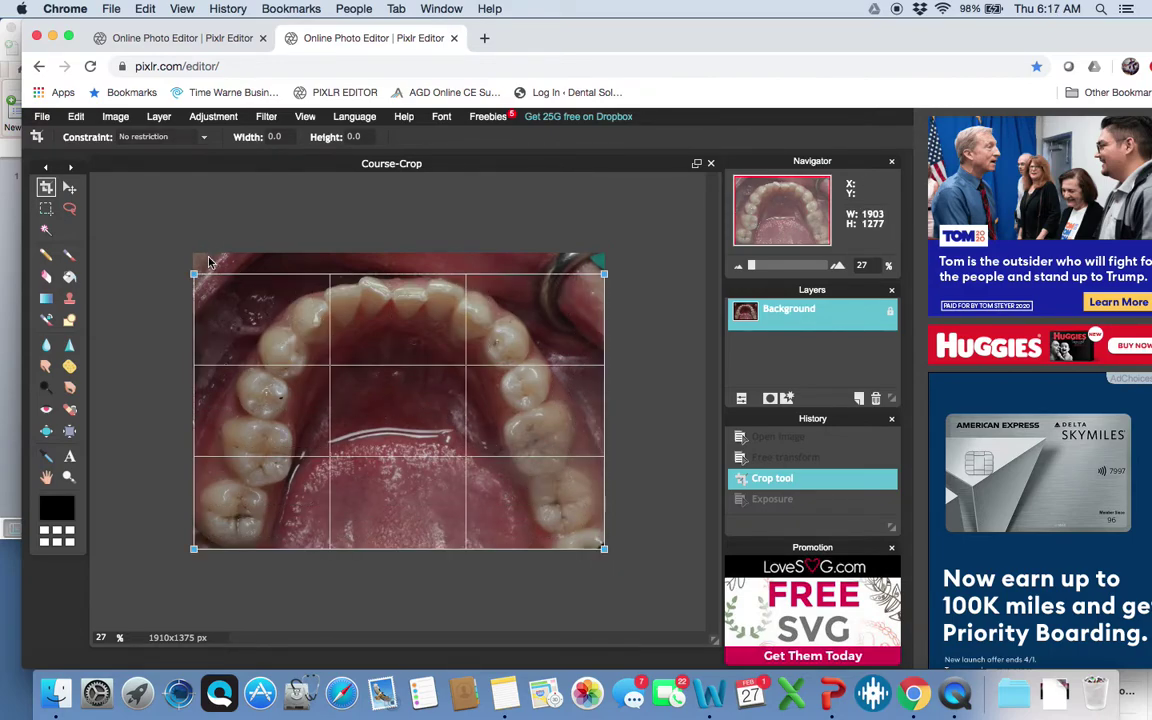
pyautogui.moveTo(194, 273); pyautogui.dragTo(192, 270)
pyautogui.click(68, 189)
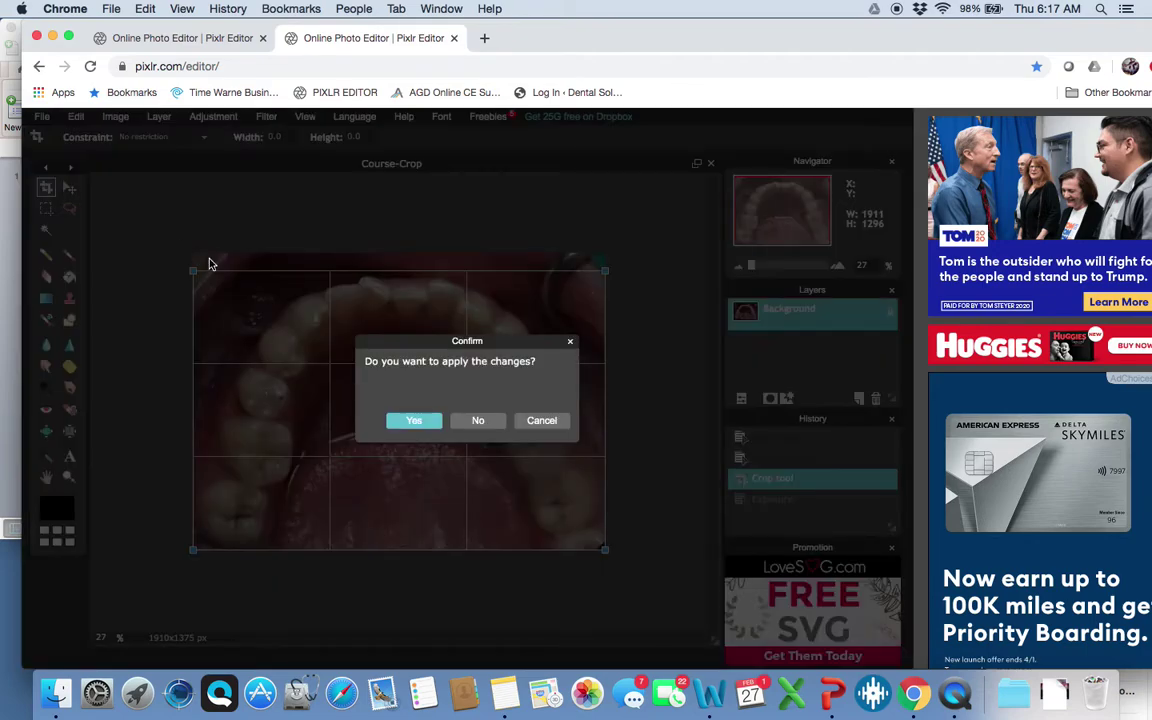
pyautogui.click(433, 424)
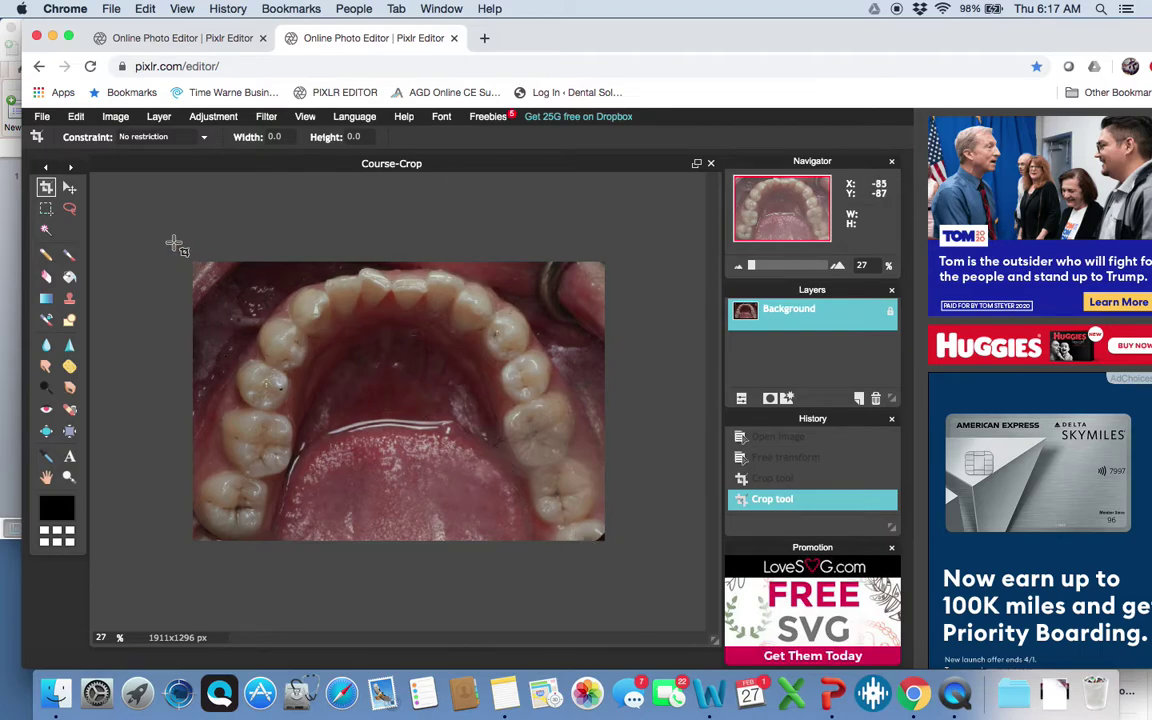
pyautogui.click(42, 118)
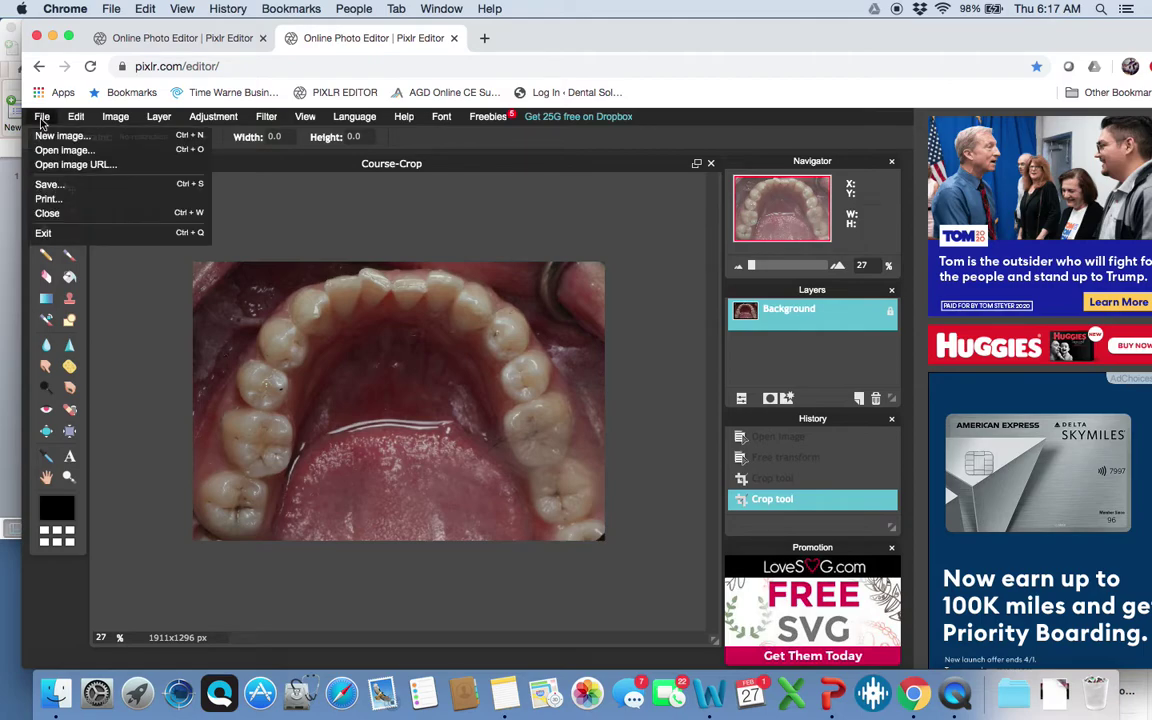
pyautogui.click(42, 118)
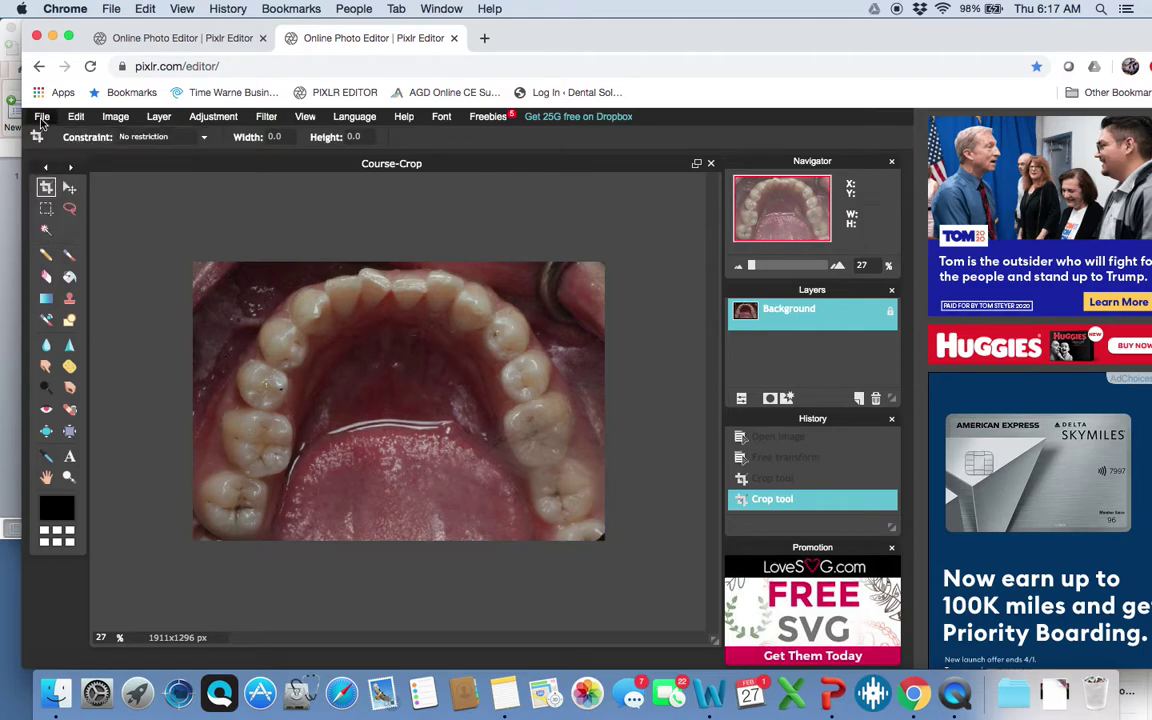
pyautogui.click(69, 457)
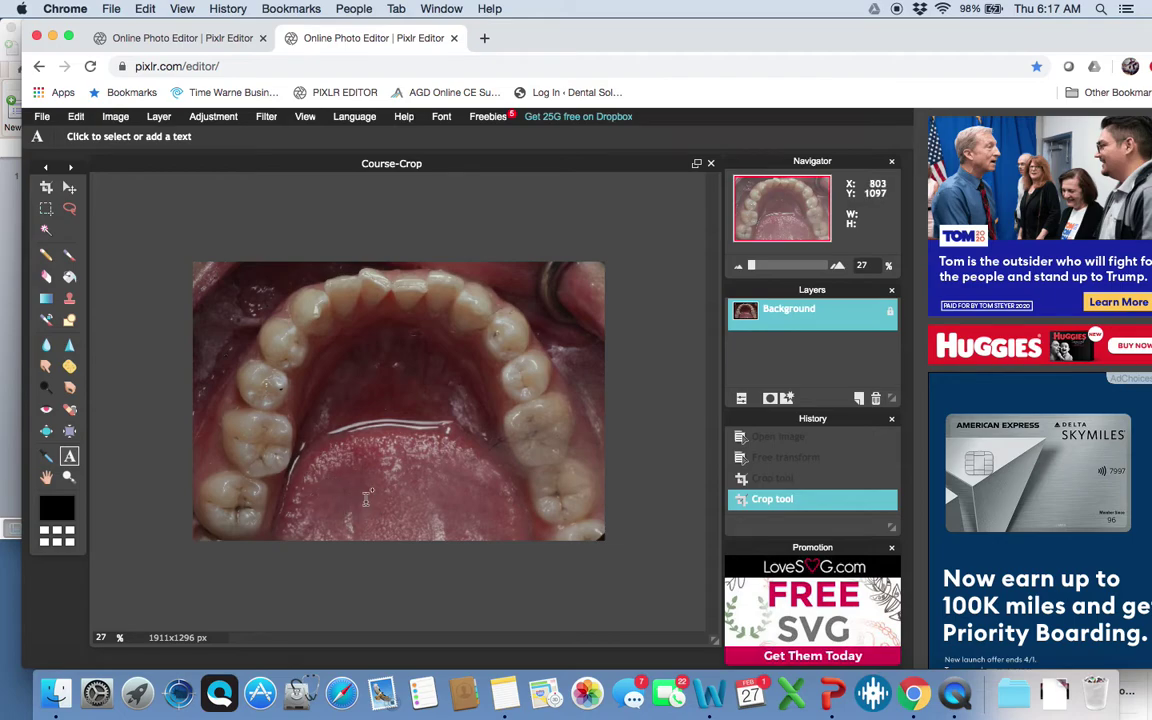
pyautogui.click(400, 518)
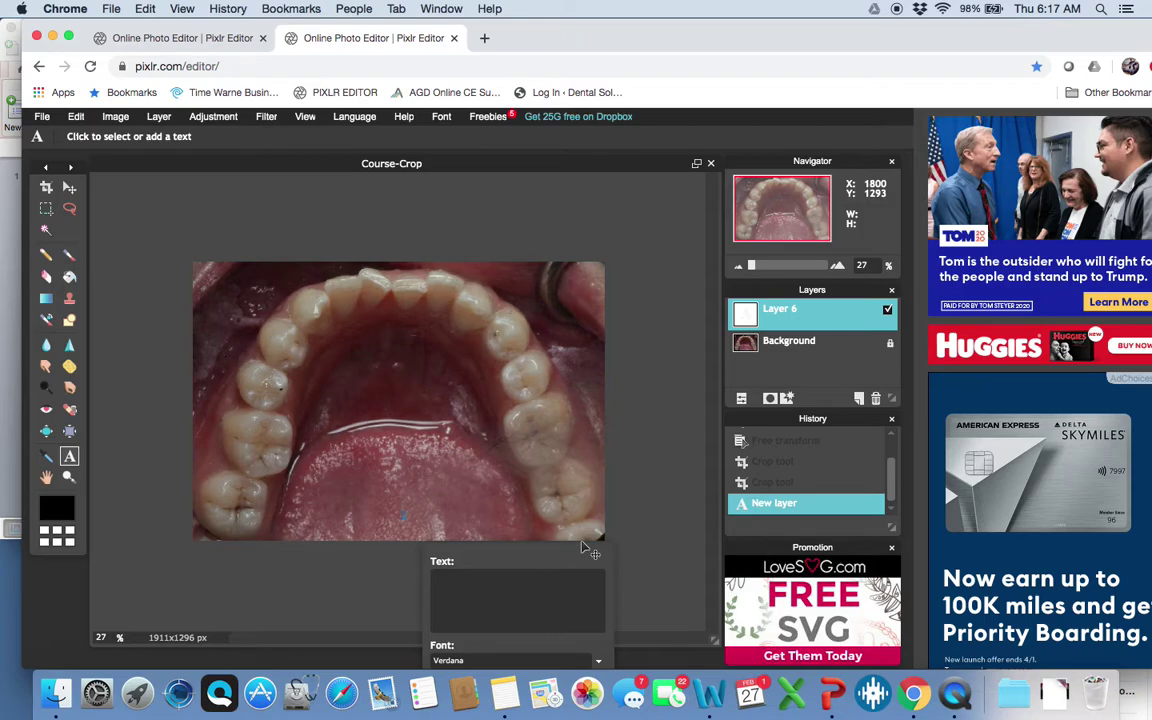
pyautogui.press('h')
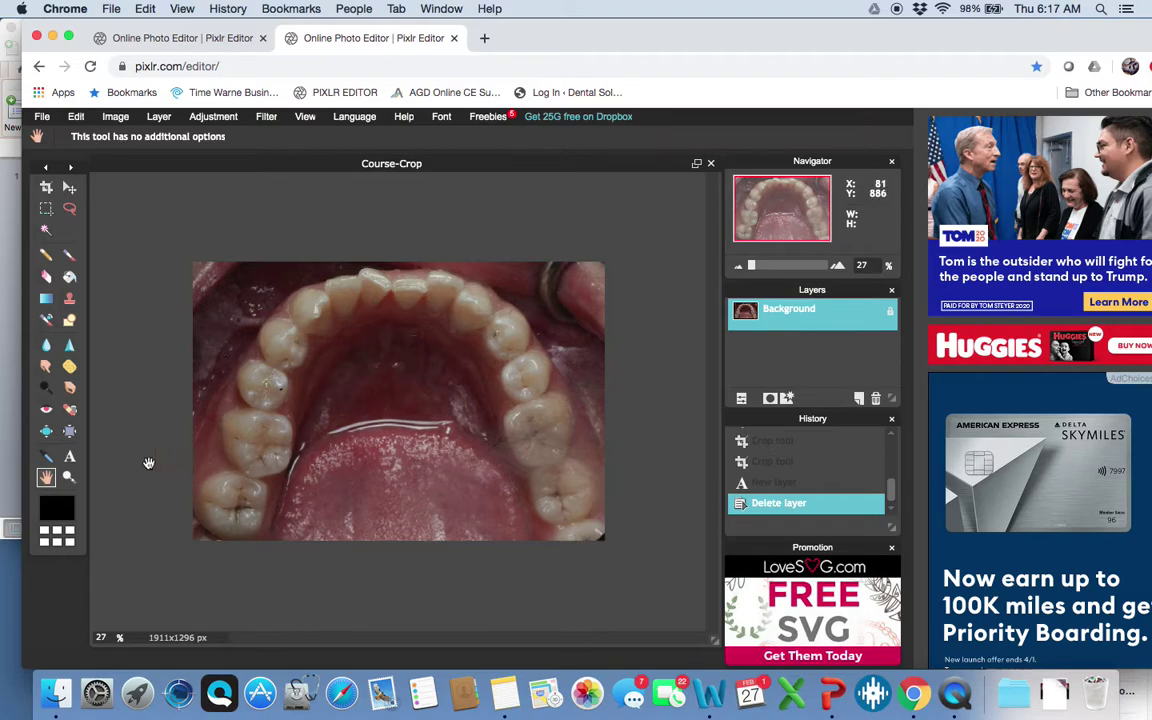
# Add the dentist's full name with the DDS title as text over the tongue area, in Verdana at size 104
pyautogui.click(69, 456)
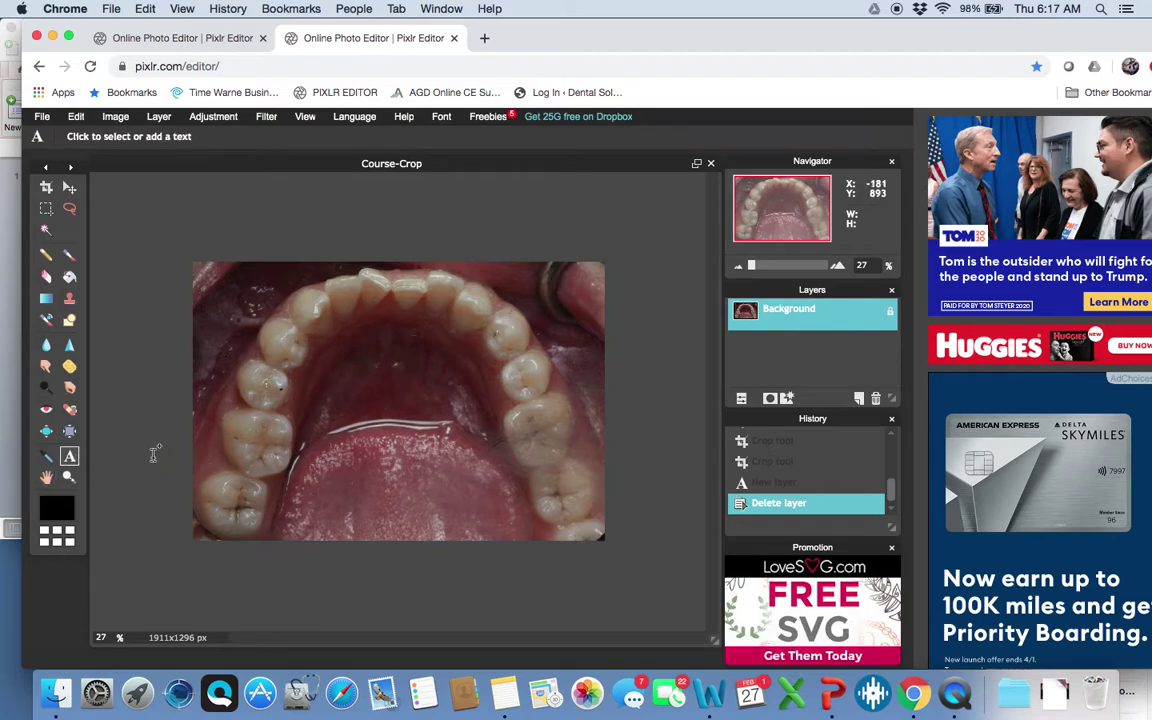
pyautogui.click(355, 503)
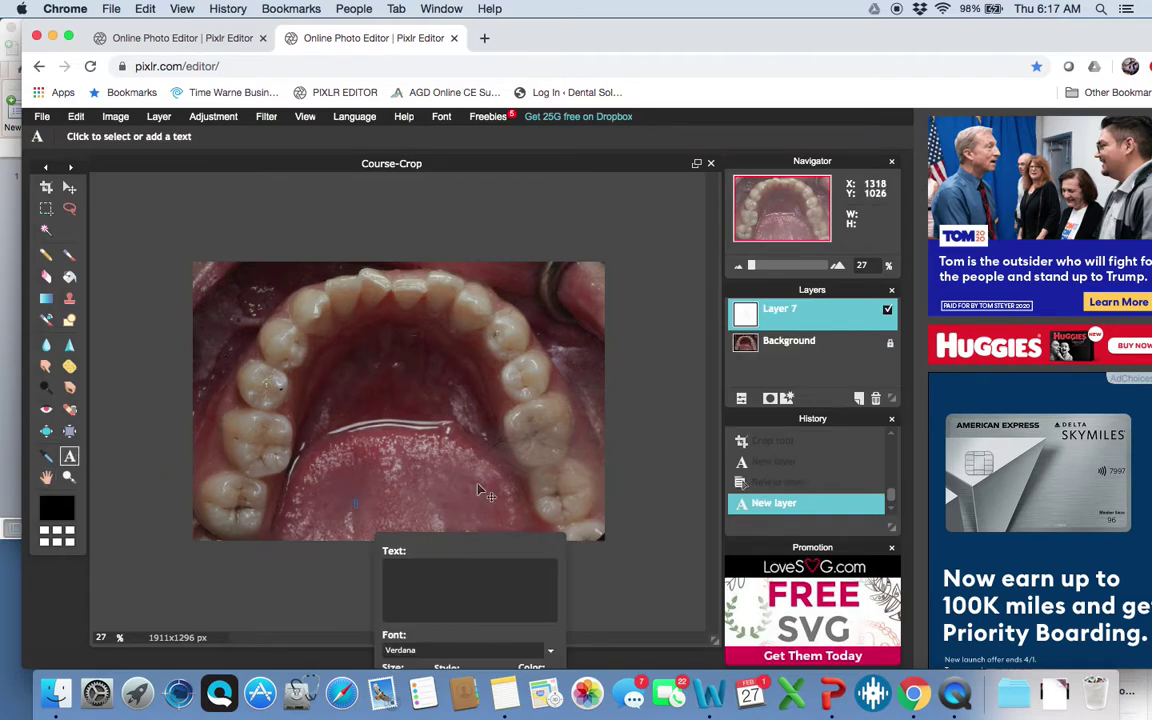
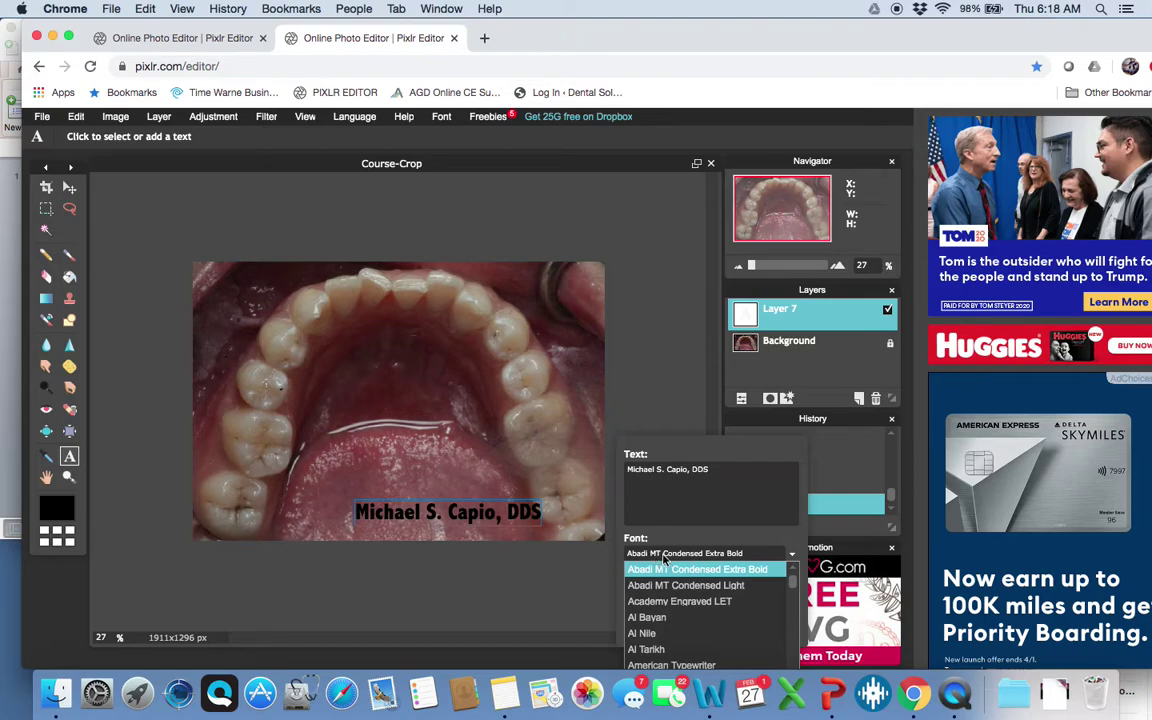
pyautogui.moveTo(786, 584)
pyautogui.mouseDown()
pyautogui.moveTo(789, 679)
pyautogui.moveTo(790, 575)
pyautogui.mouseUp()
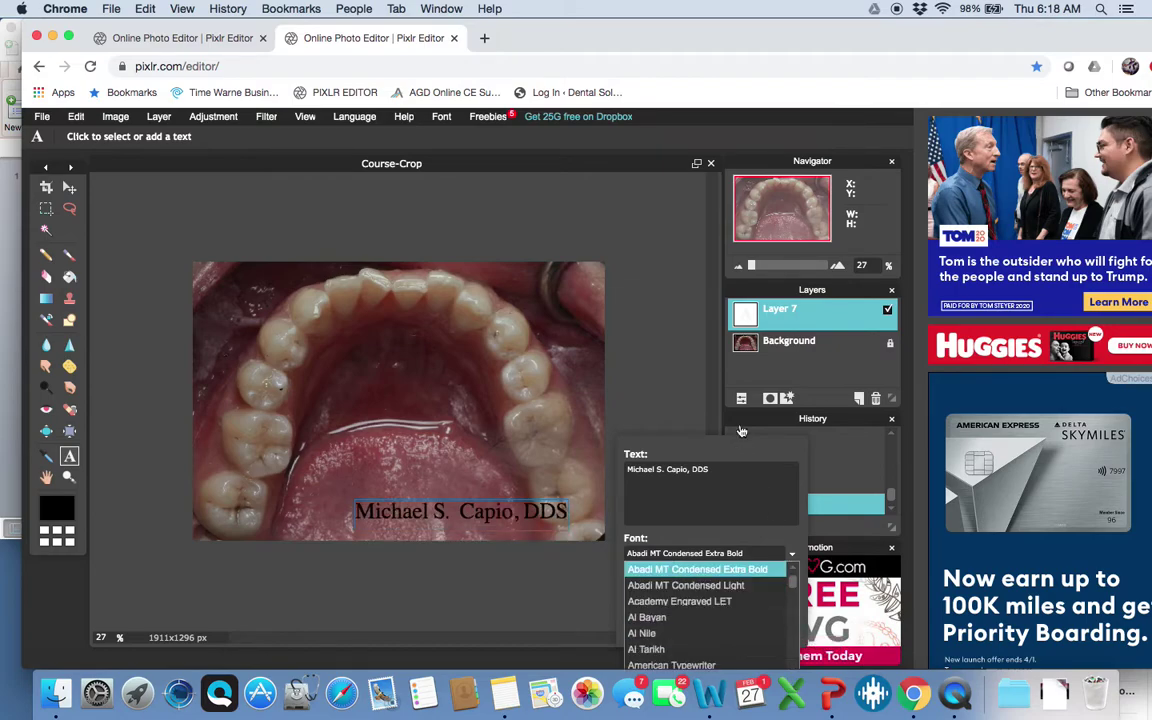
pyautogui.moveTo(717, 447); pyautogui.dragTo(727, 329)
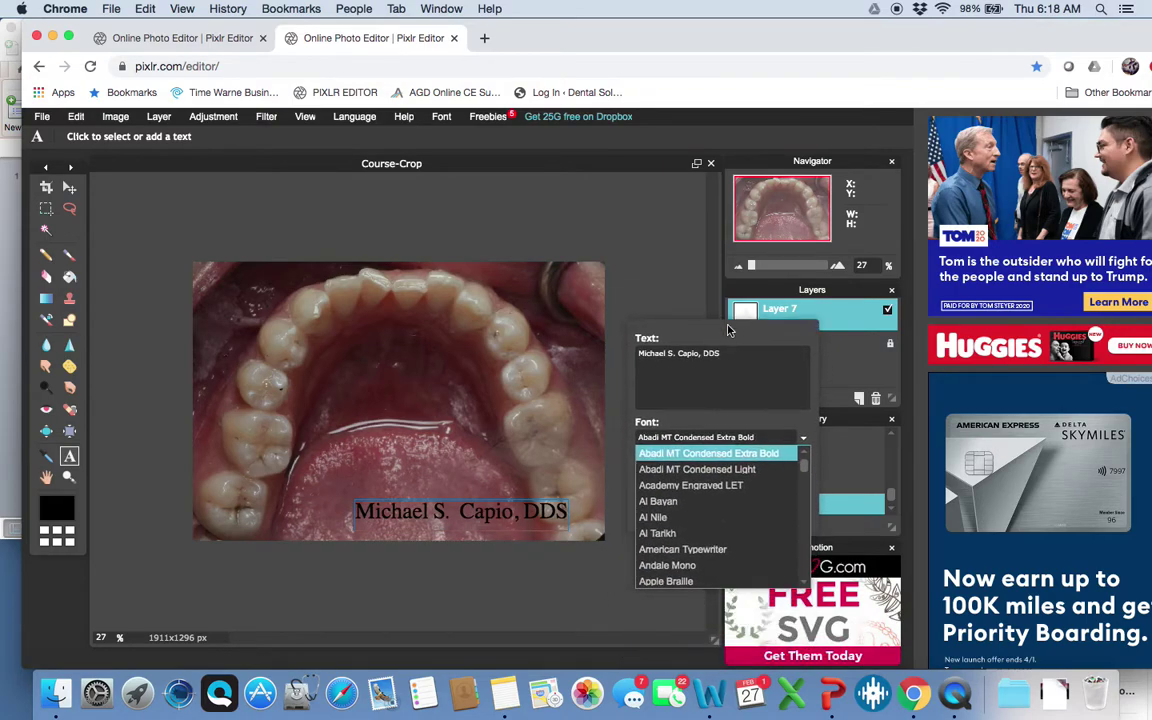
pyautogui.click(781, 451)
pyautogui.click(801, 440)
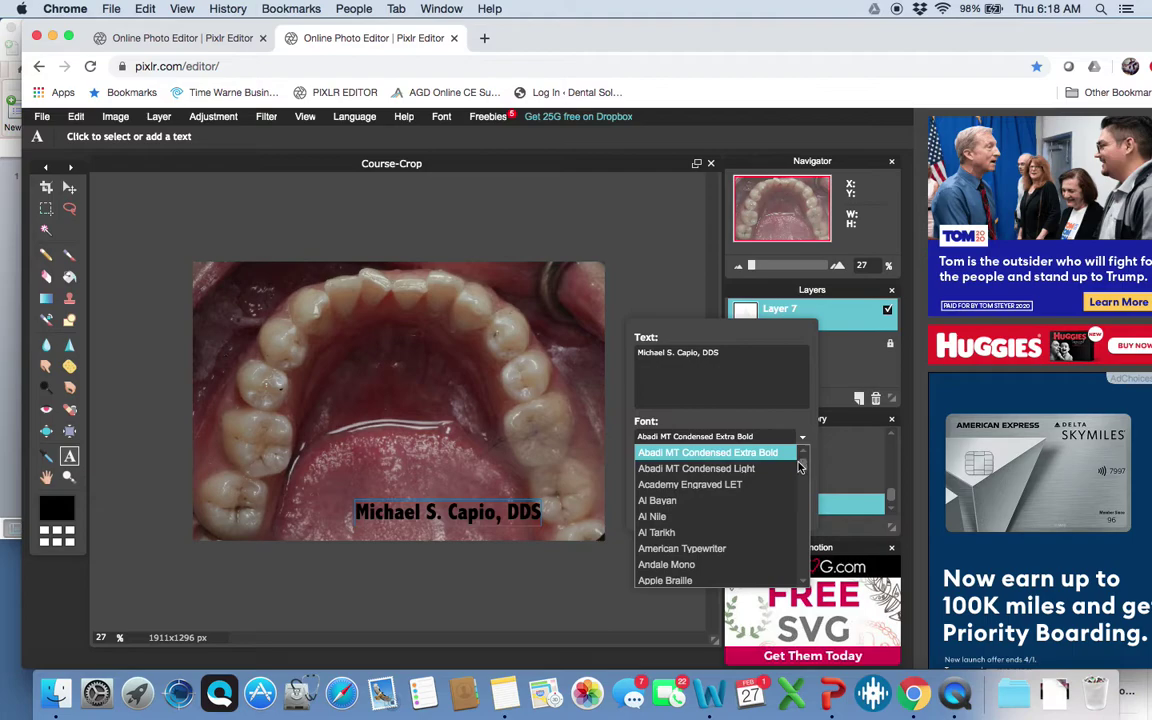
pyautogui.moveTo(802, 470); pyautogui.dragTo(806, 570)
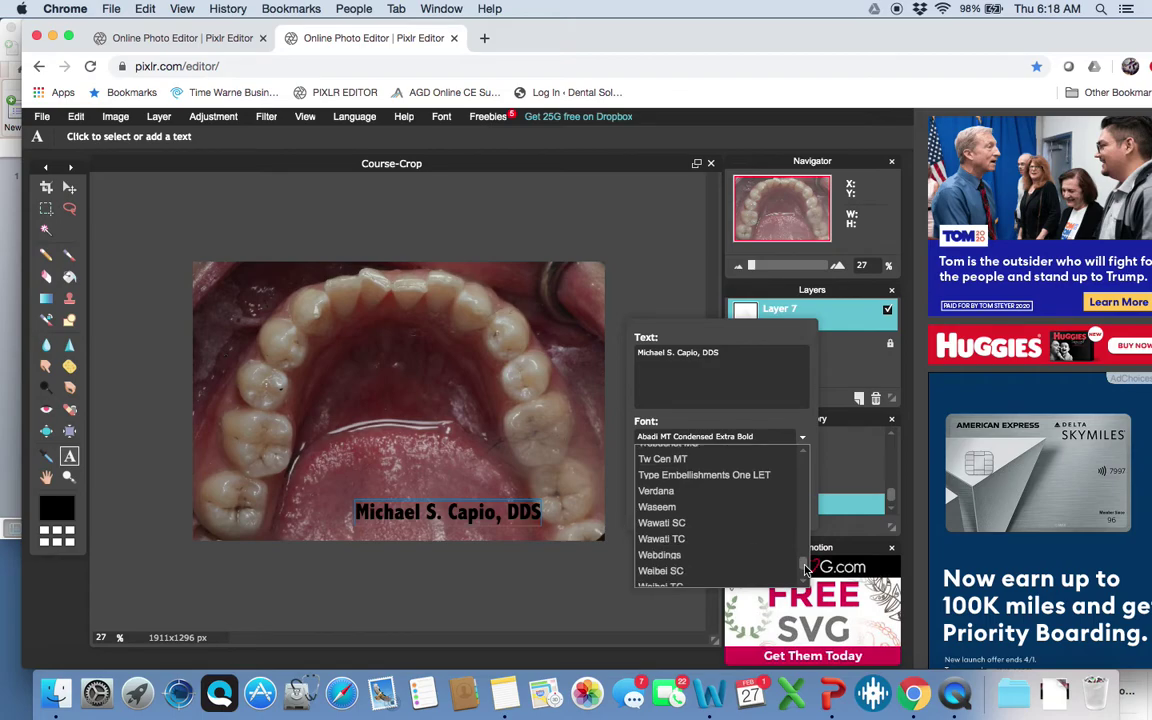
pyautogui.click(656, 491)
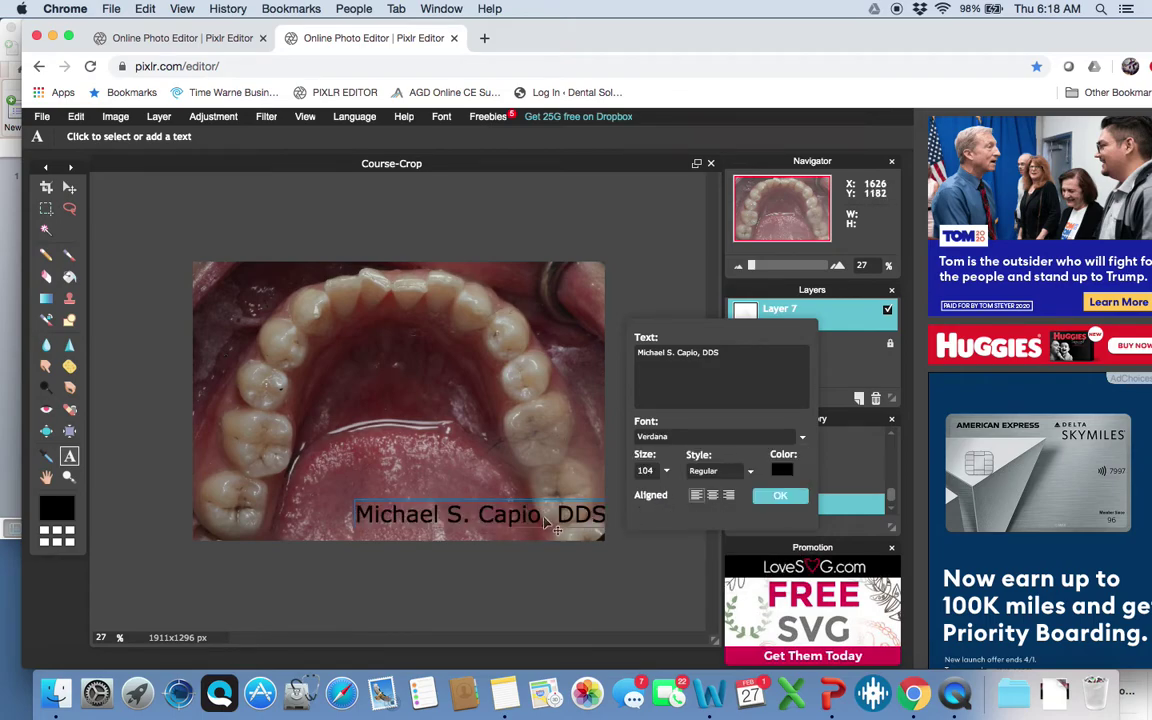
# Move the name text down to the photo's lower-right corner and set its color to near-white fffdfc
pyautogui.moveTo(545, 522)
pyautogui.mouseDown()
pyautogui.moveTo(530, 533)
pyautogui.moveTo(541, 537)
pyautogui.mouseUp()
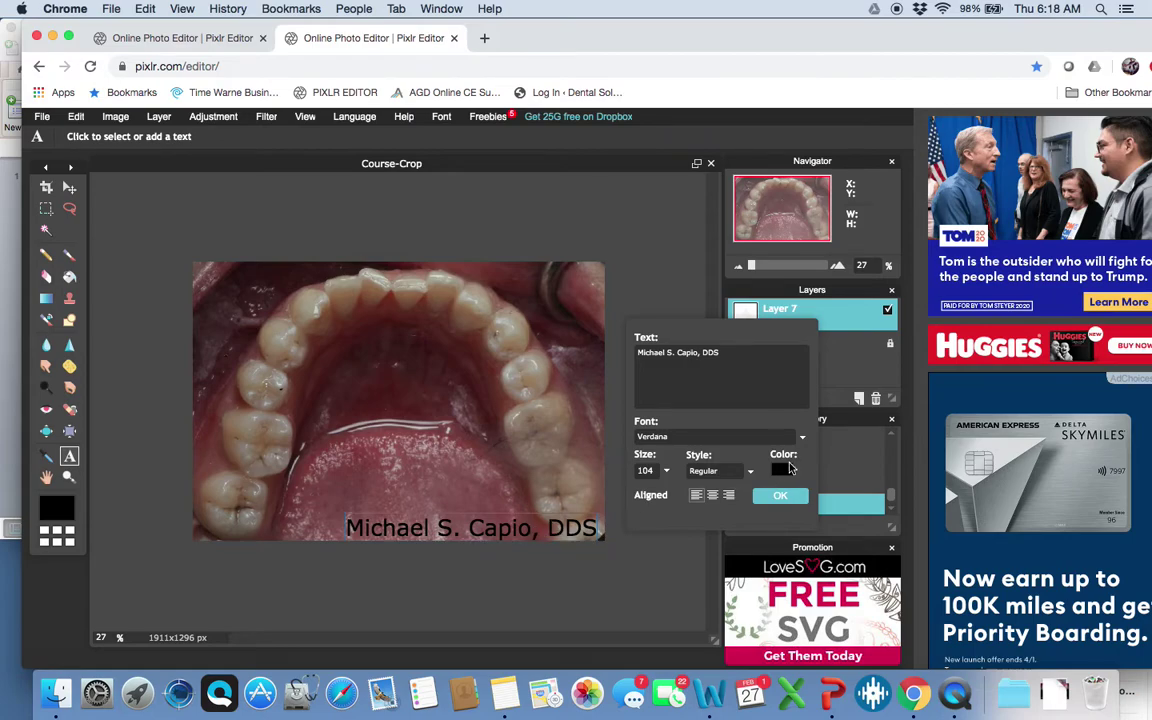
pyautogui.click(782, 471)
pyautogui.moveTo(432, 428)
pyautogui.mouseDown()
pyautogui.moveTo(434, 455)
pyautogui.moveTo(488, 398)
pyautogui.moveTo(534, 404)
pyautogui.mouseUp()
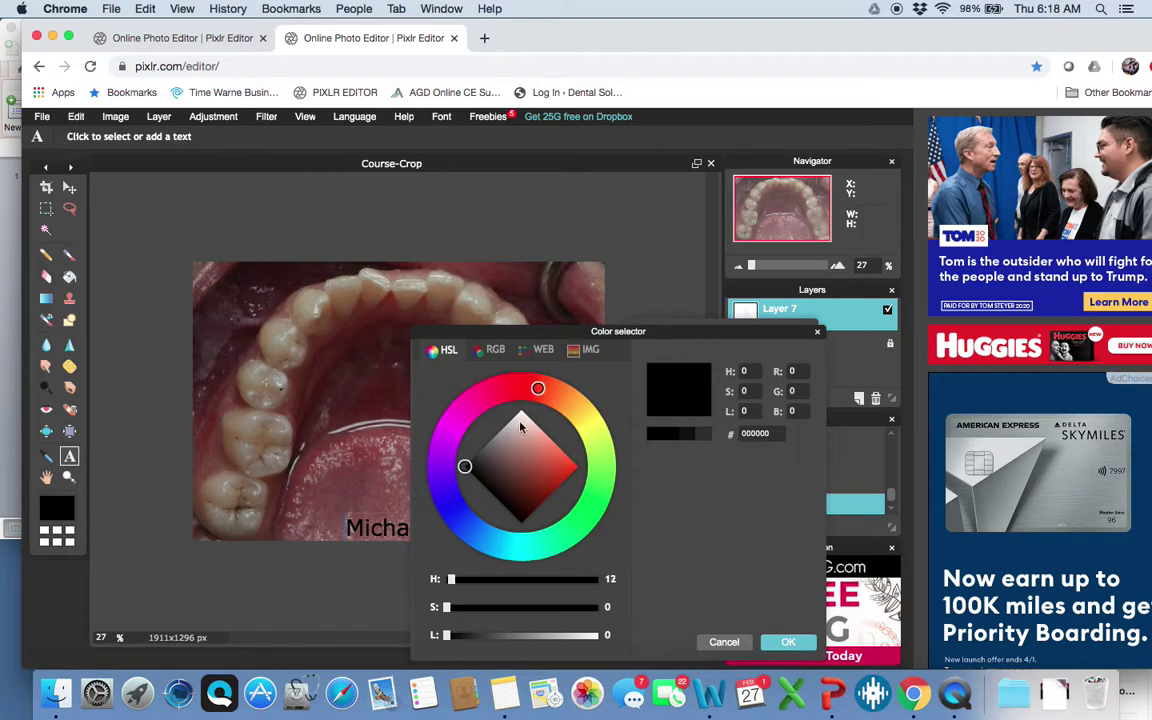
pyautogui.click(524, 414)
pyautogui.click(522, 411)
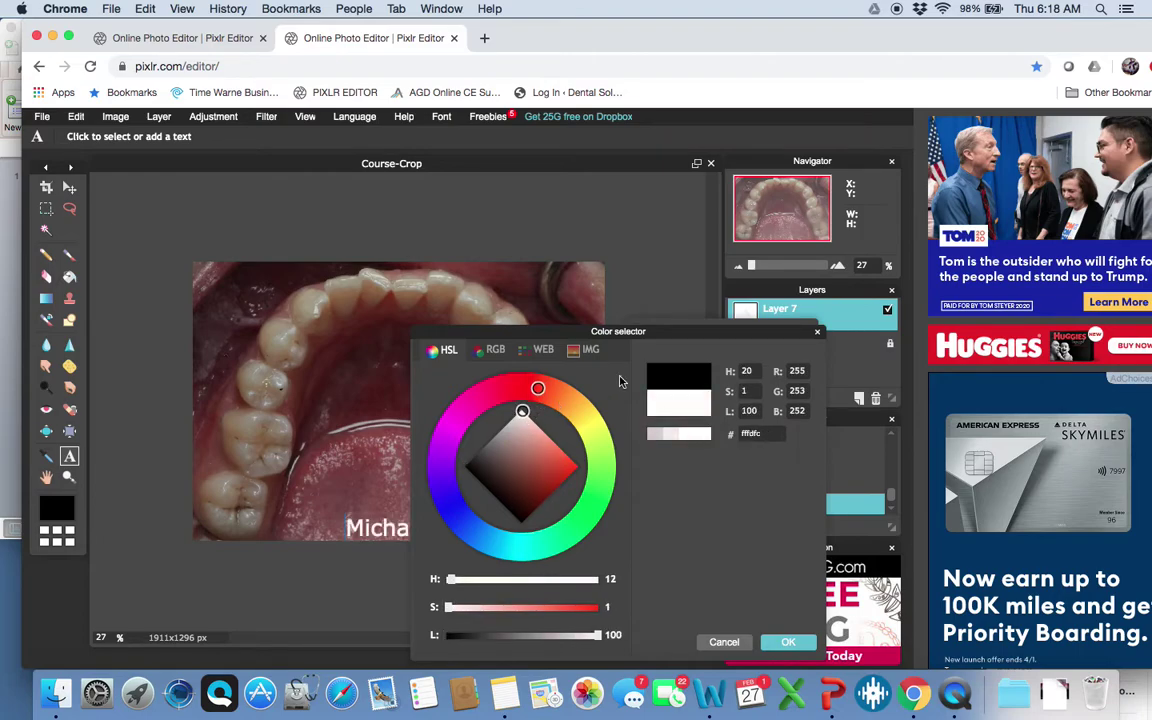
pyautogui.click(788, 643)
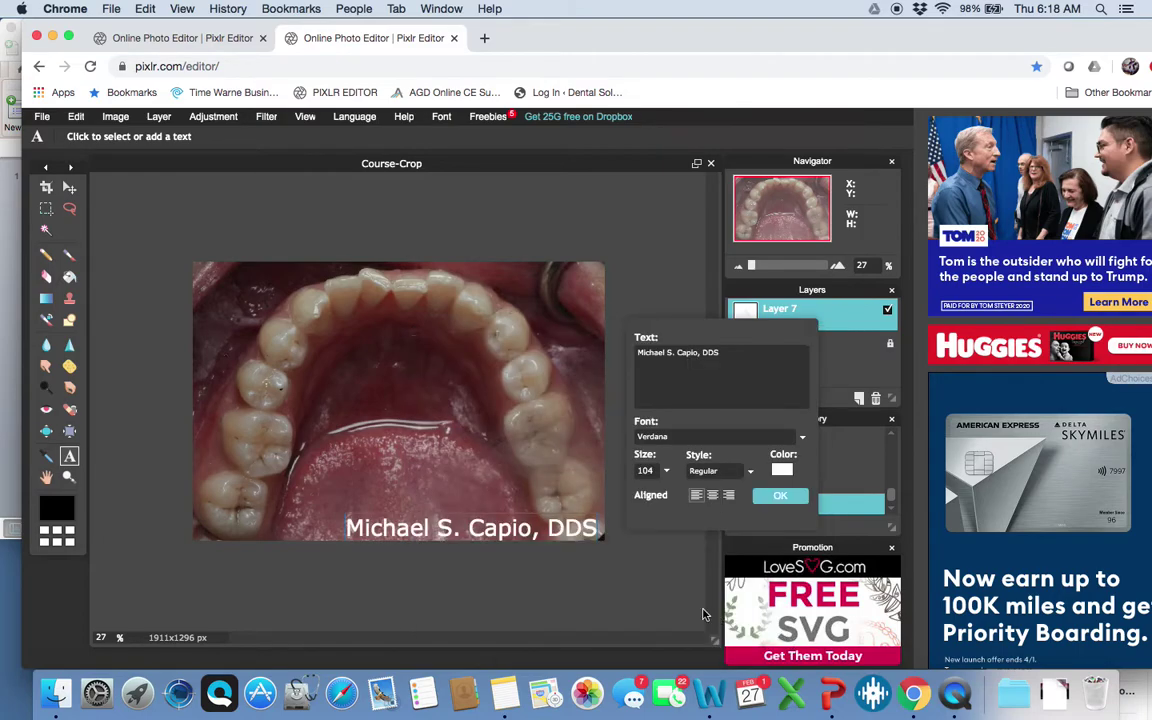
# Set the name text's size to 94, confirm the text, and move it right into the photo's lower-right corner
pyautogui.click(667, 471)
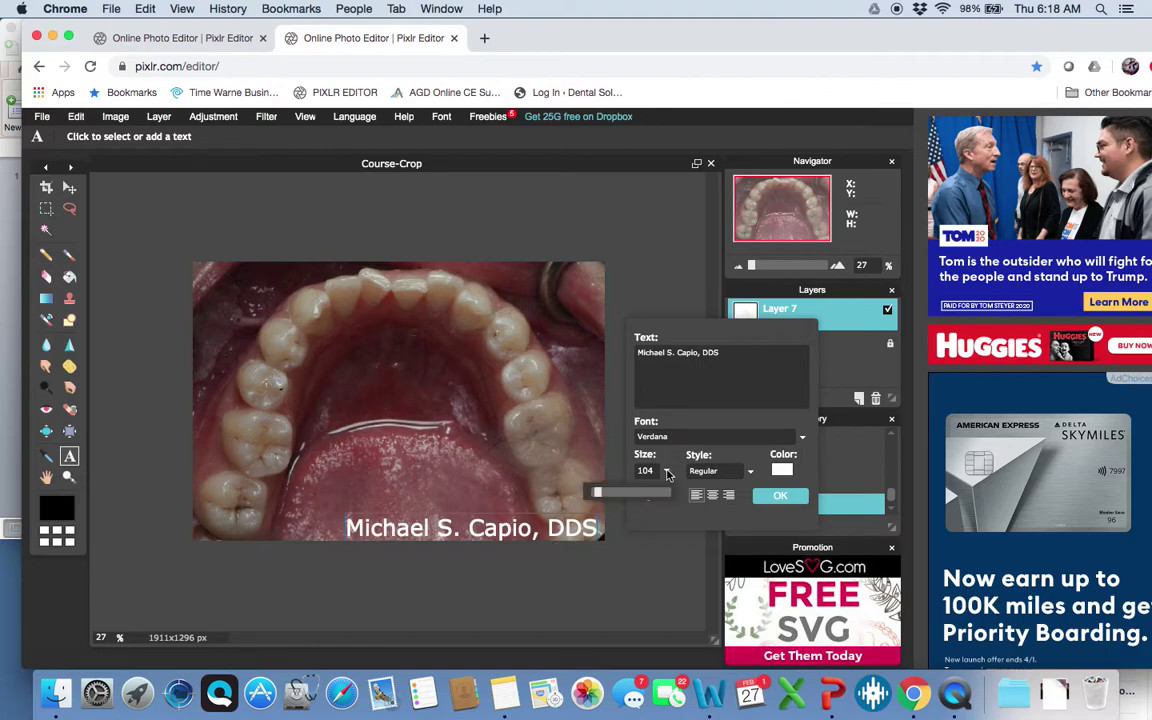
pyautogui.moveTo(627, 494); pyautogui.dragTo(597, 498)
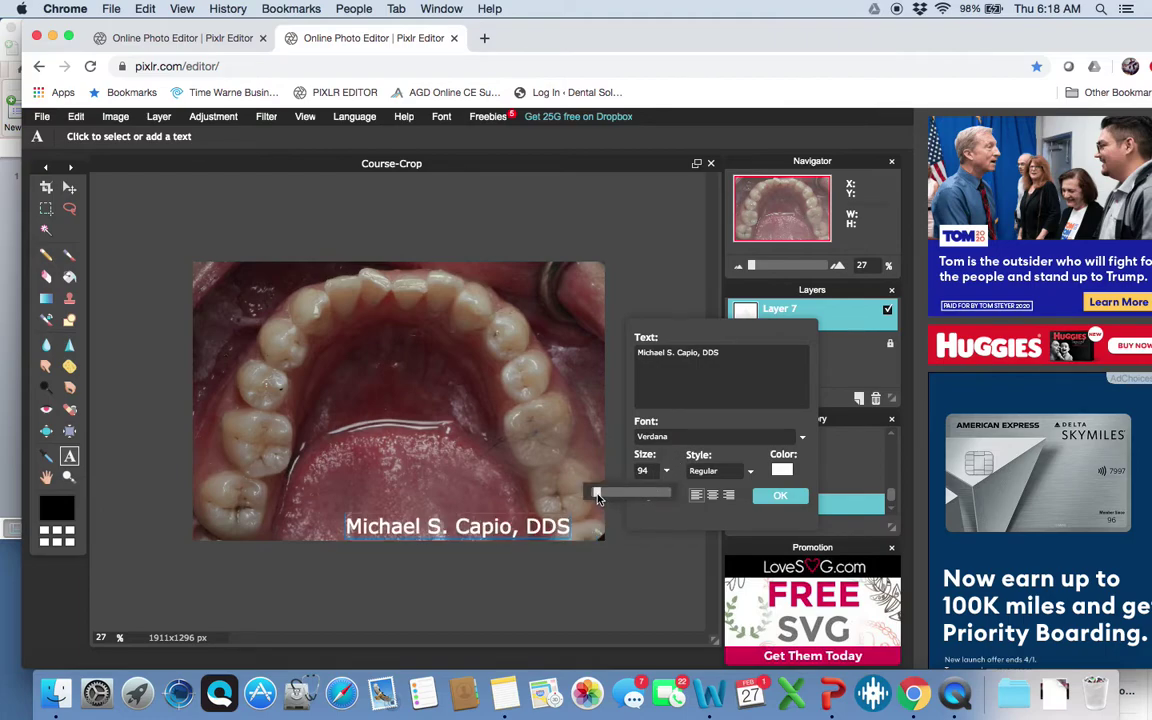
pyautogui.click(780, 496)
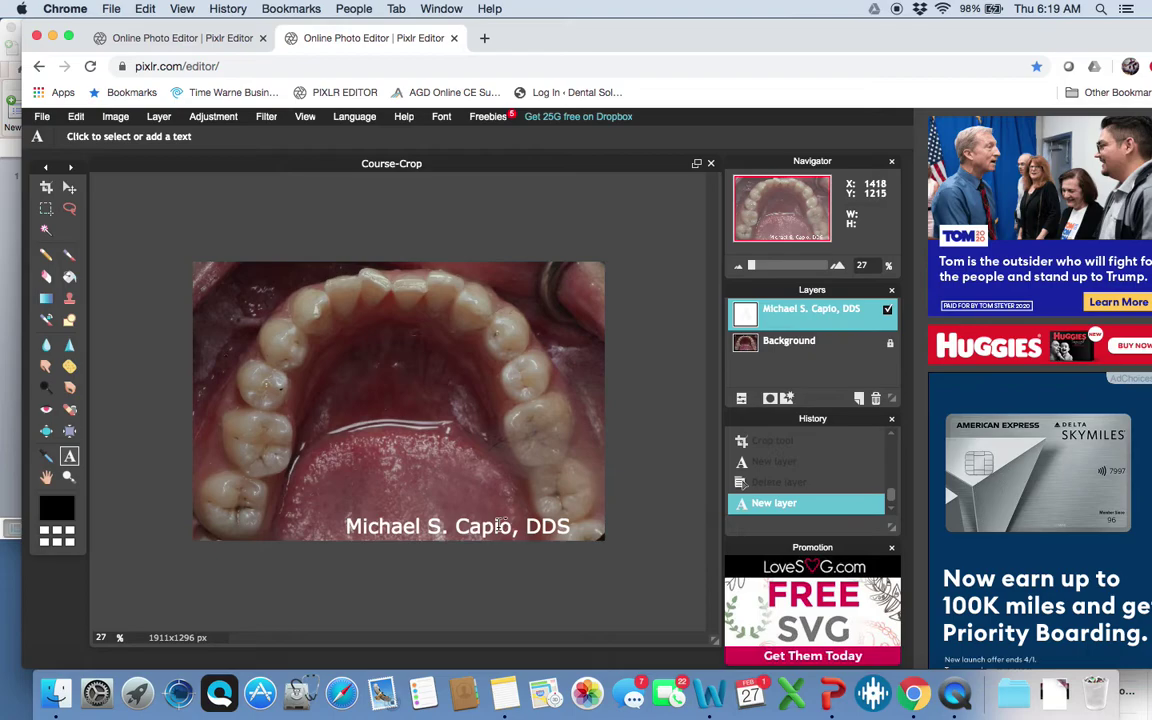
pyautogui.click(67, 192)
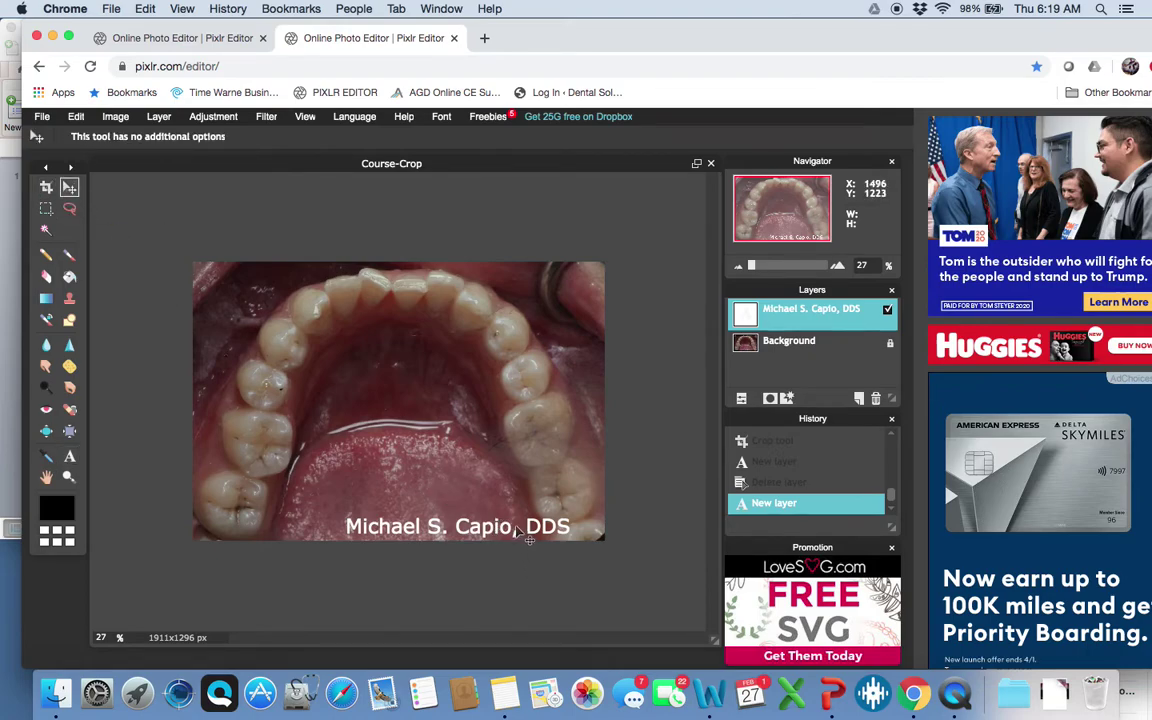
pyautogui.moveTo(517, 532); pyautogui.dragTo(543, 531)
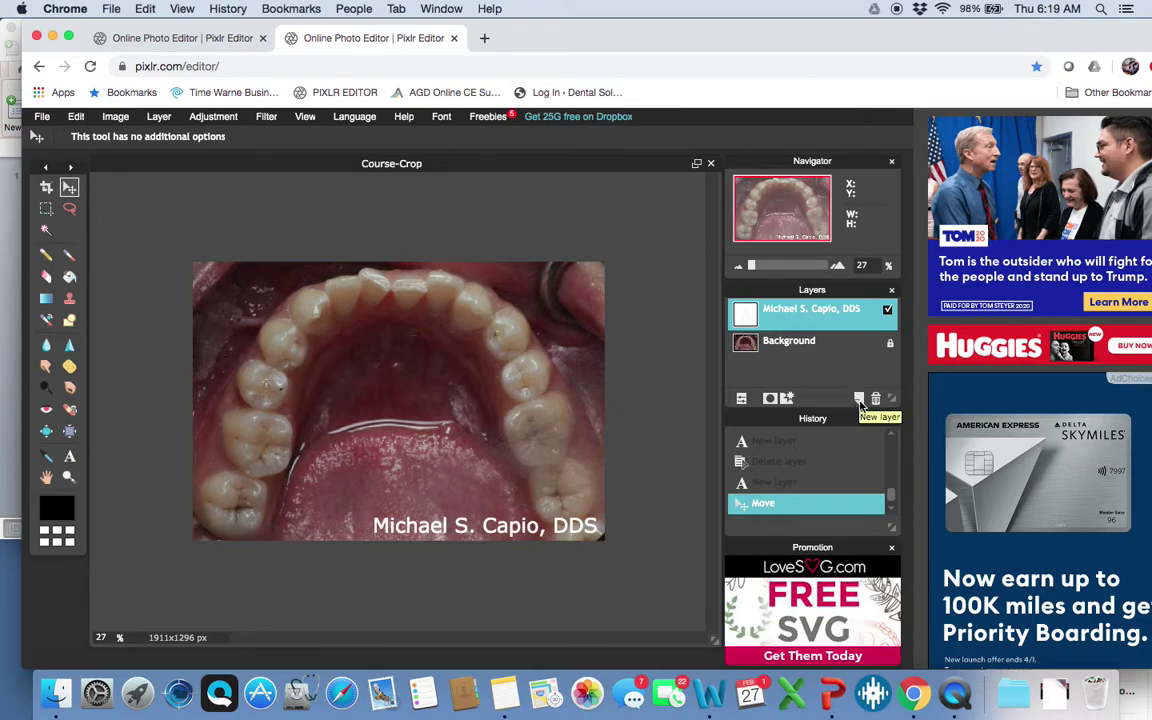
# Toggle the name text layer's visibility off and on to compare the photo with and without the text, leaving it shown
pyautogui.click(888, 311)
pyautogui.click(888, 311)
pyautogui.click(888, 311)
pyautogui.click(888, 311)
pyautogui.click(888, 312)
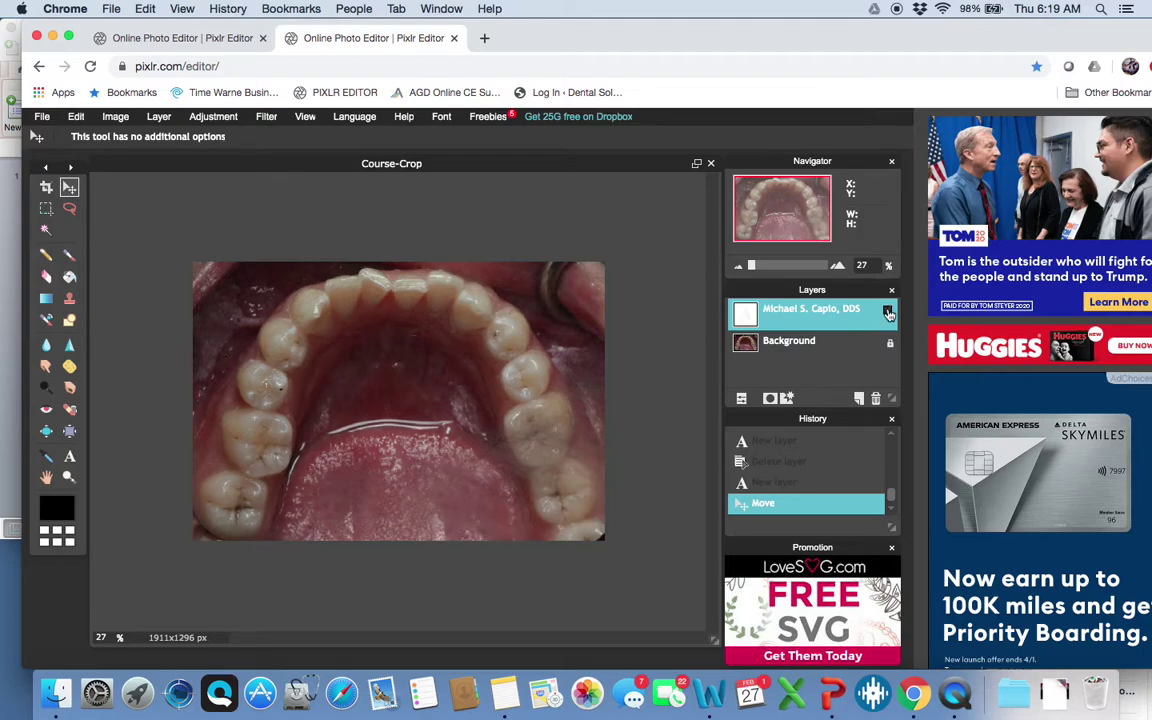
pyautogui.click(888, 313)
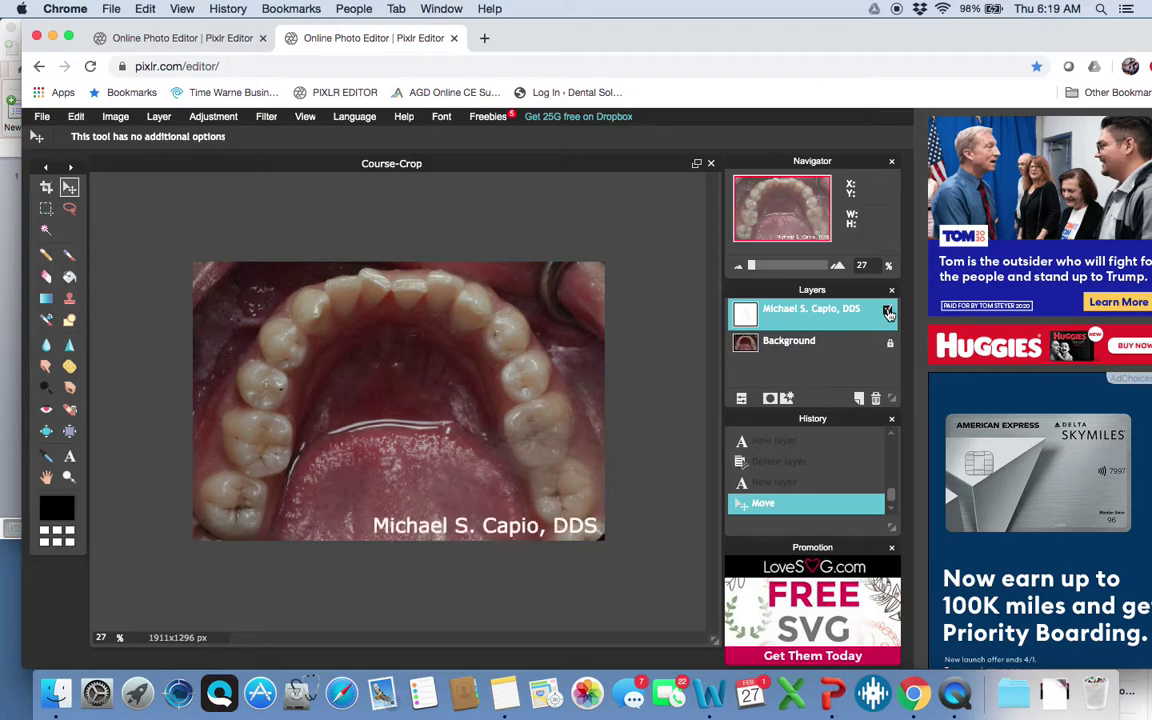
pyautogui.click(888, 313)
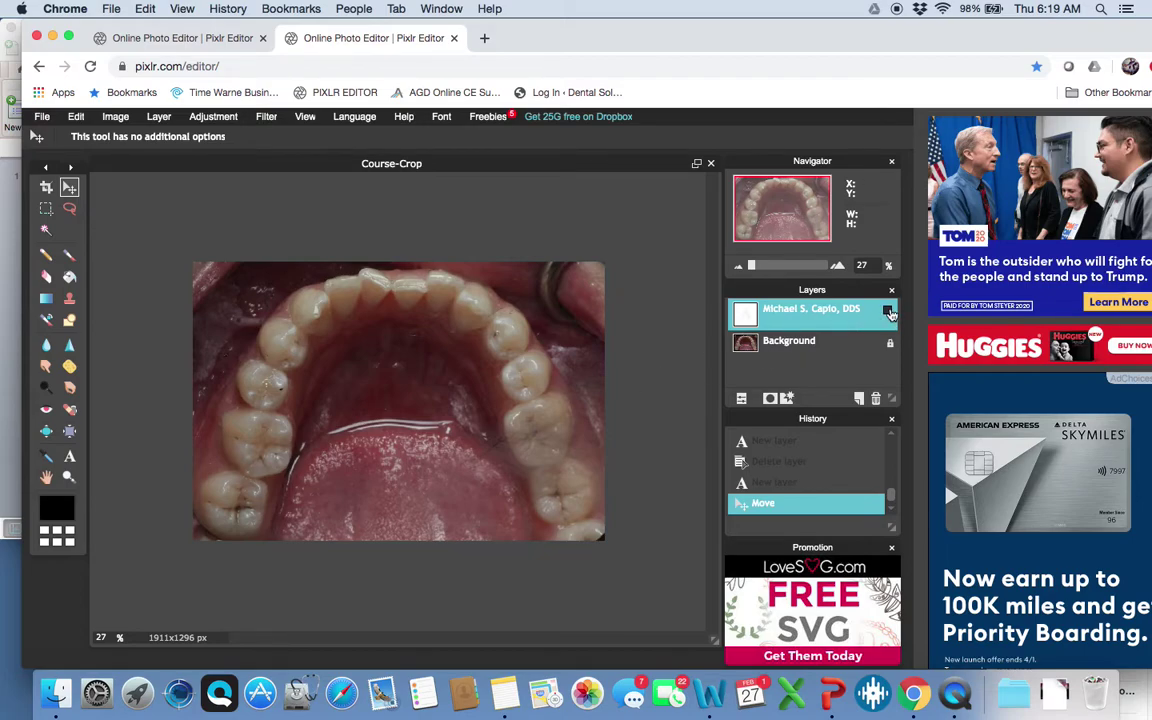
pyautogui.click(888, 311)
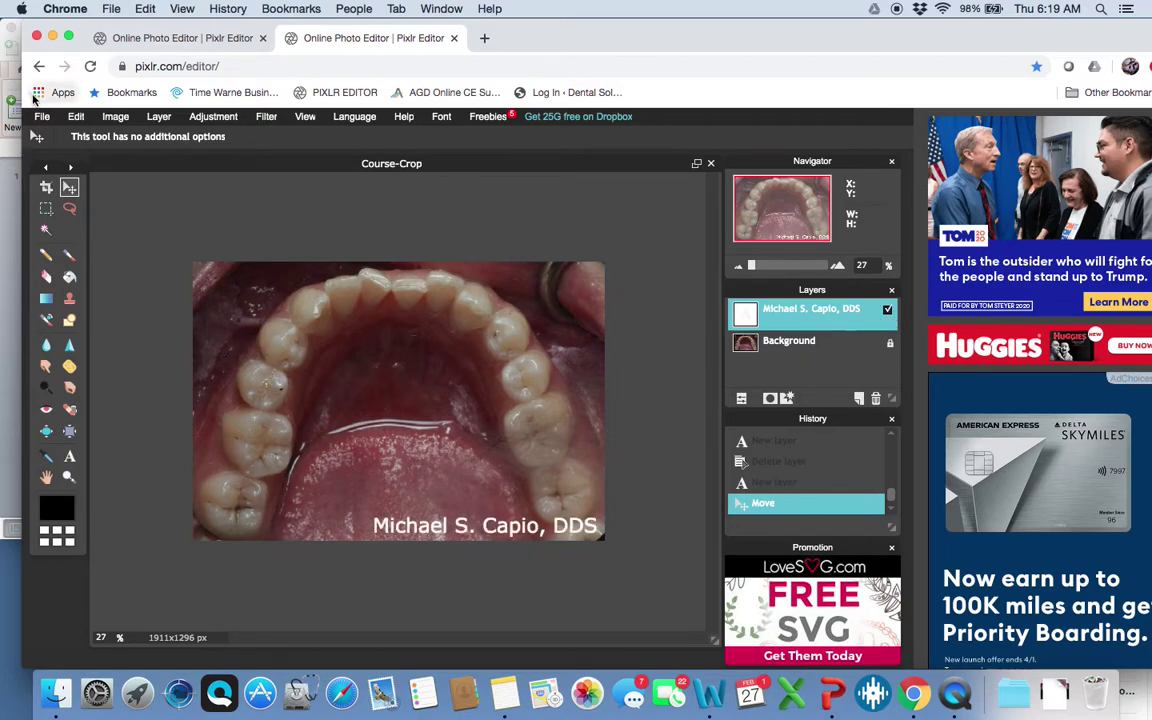
# Save the image to the computer as a JPEG named Course-Crop-with-text at quality 23
pyautogui.click(43, 118)
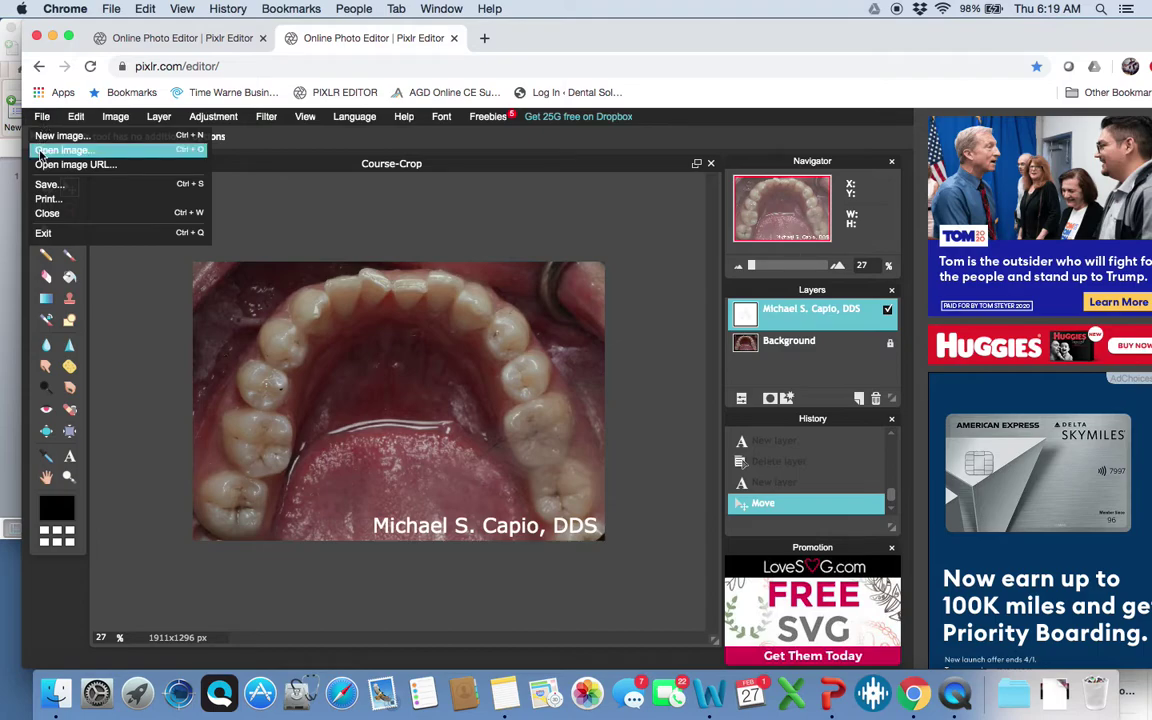
pyautogui.click(46, 184)
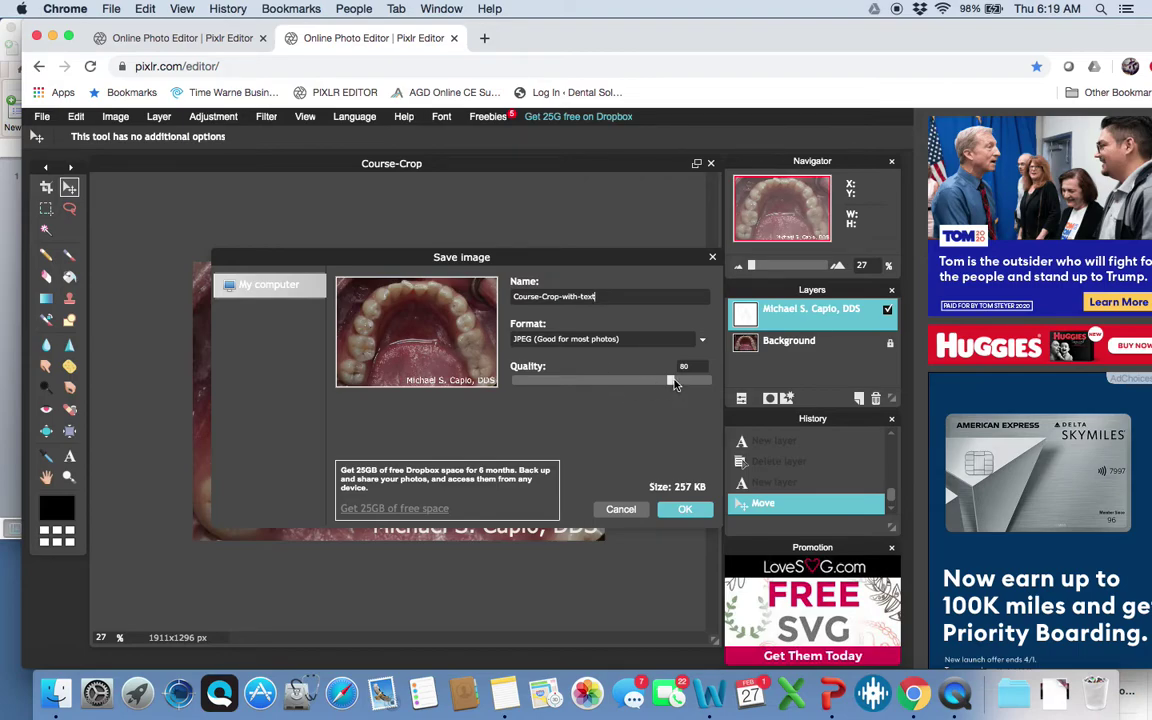
pyautogui.moveTo(664, 382); pyautogui.dragTo(591, 389)
pyautogui.moveTo(558, 393)
pyautogui.mouseDown()
pyautogui.moveTo(601, 383)
pyautogui.moveTo(558, 387)
pyautogui.mouseUp()
pyautogui.click(674, 512)
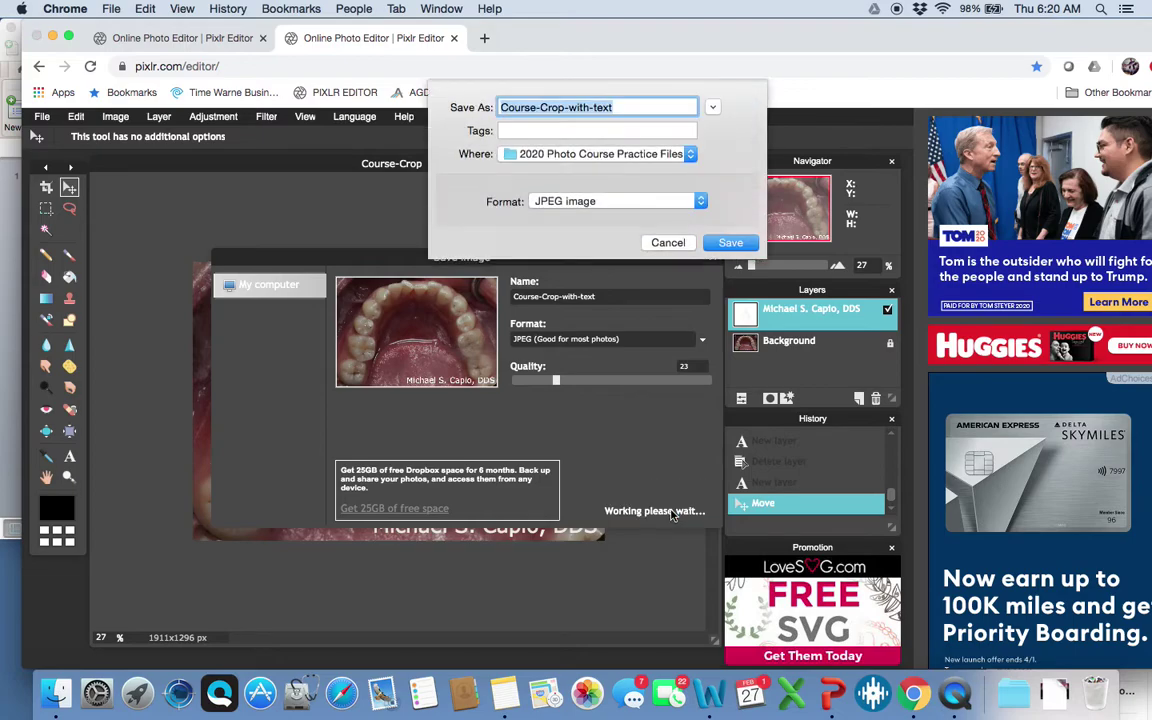
# Extend the file name to Course-Crop-with-text-AFTER and save the JPEG in the 2020 Photo Course Practice Files folder
pyautogui.click(627, 108)
pyautogui.write('-AFTER')
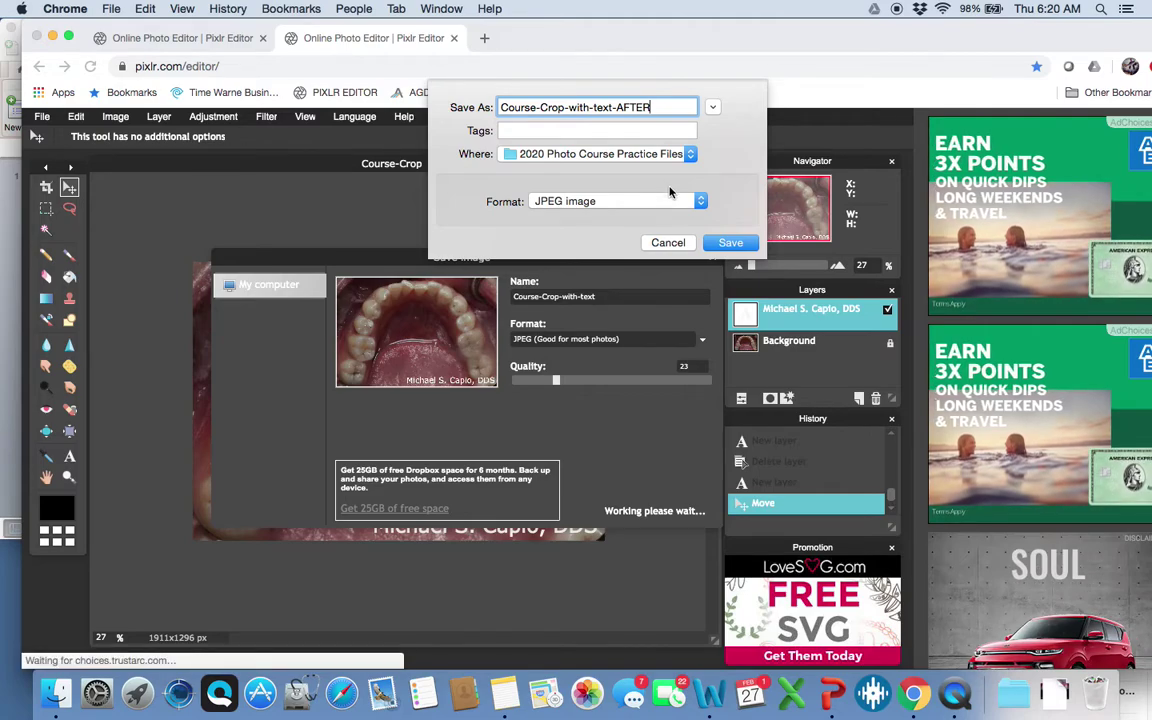
pyautogui.click(727, 244)
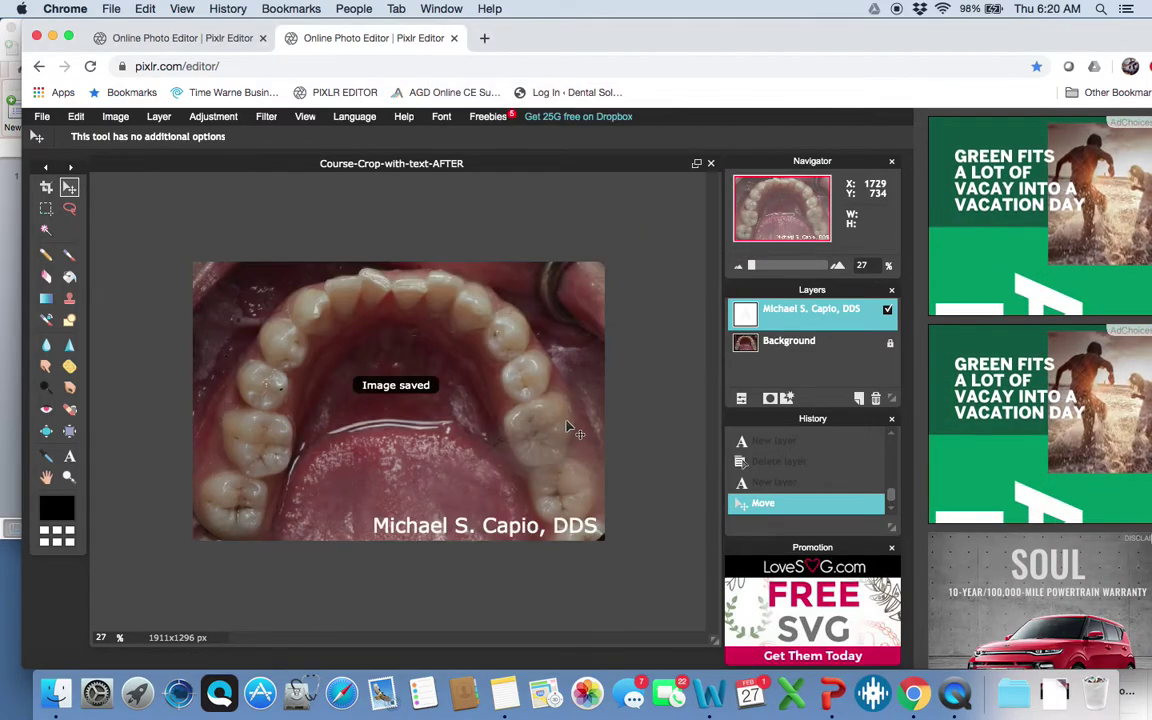